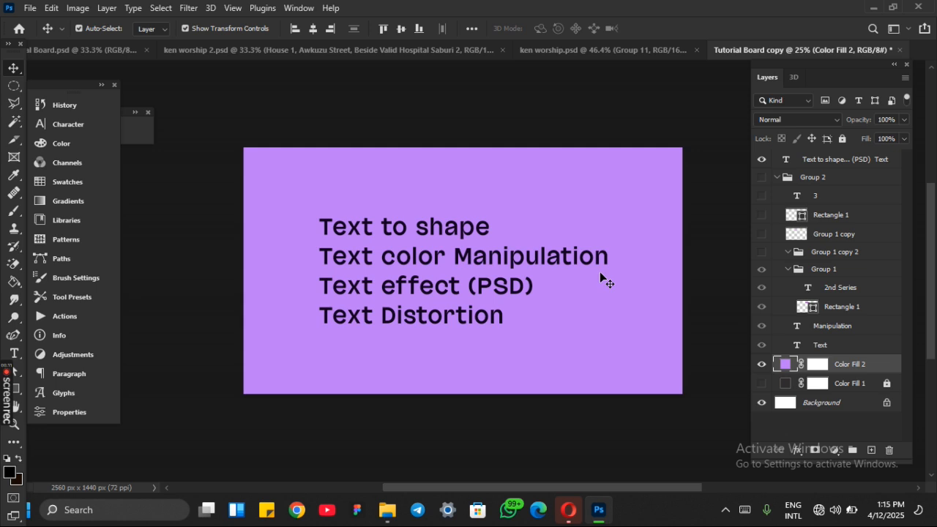
key("ctrl+plus")
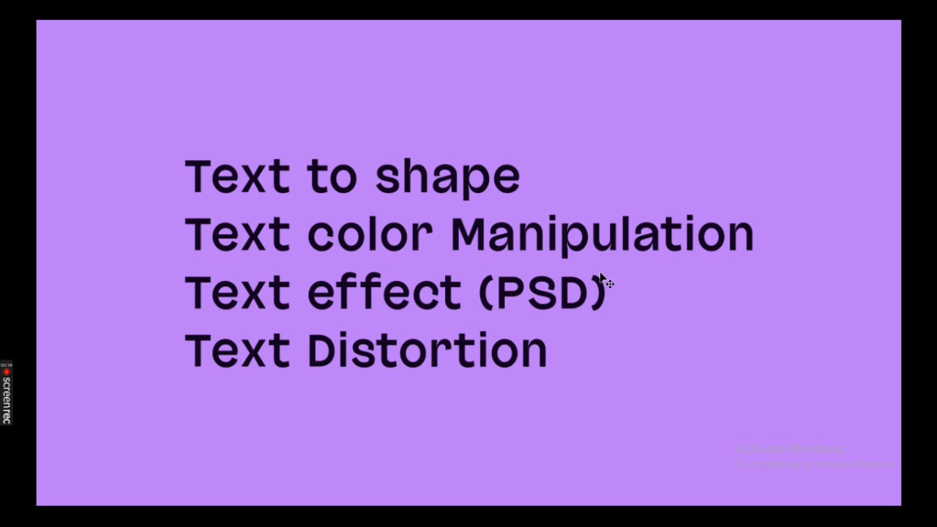
key("ctrl+minus")
key("f")
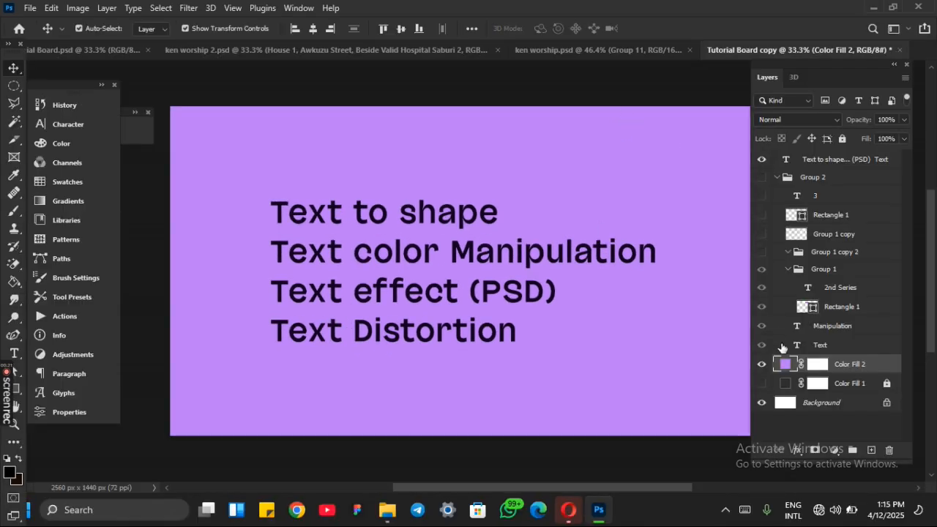
Step: Hide the purple Color Fill 2 layer and the topic-list text layer, leaving a blank white canvas
left_click(761, 364)
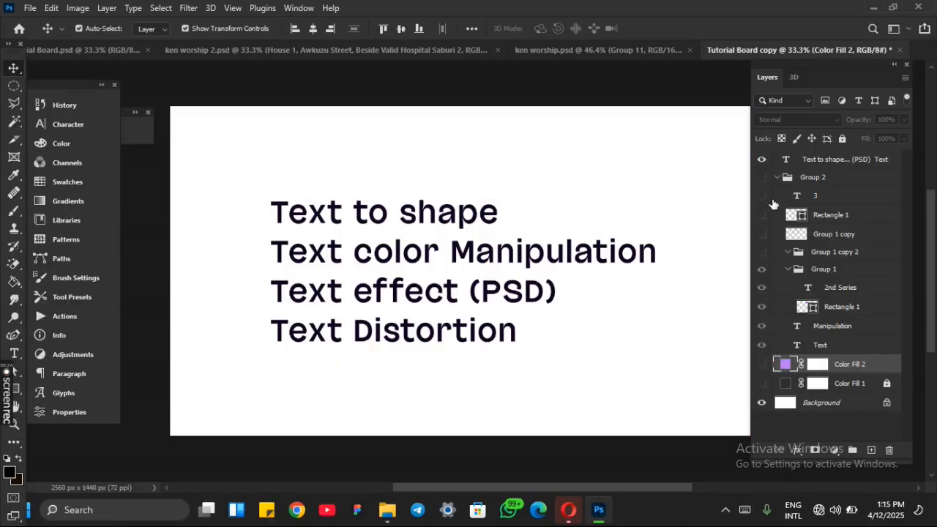
left_click(763, 178)
left_click(762, 178)
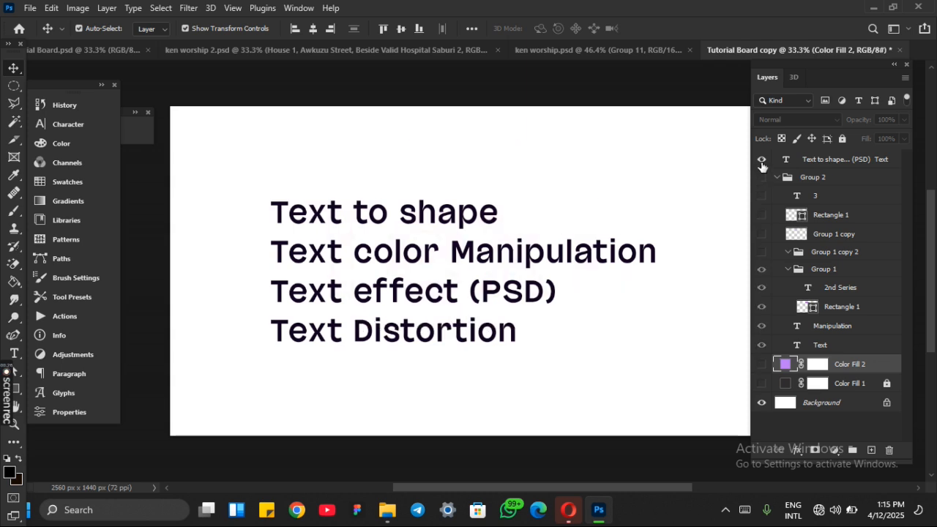
left_click(762, 159)
left_click(576, 309)
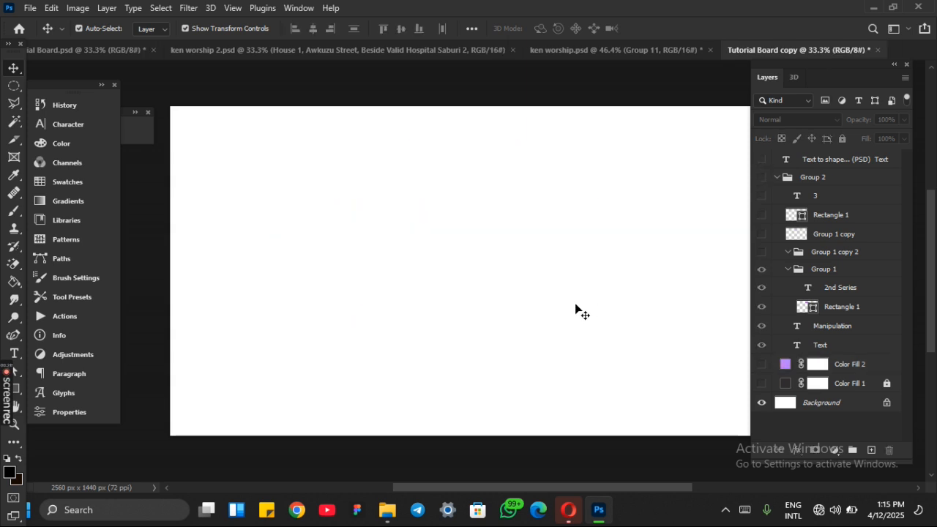
left_click(762, 160)
left_click(761, 159)
Step: Add a text layer reading "MAN" in the Null font at 72 pt
key("t")
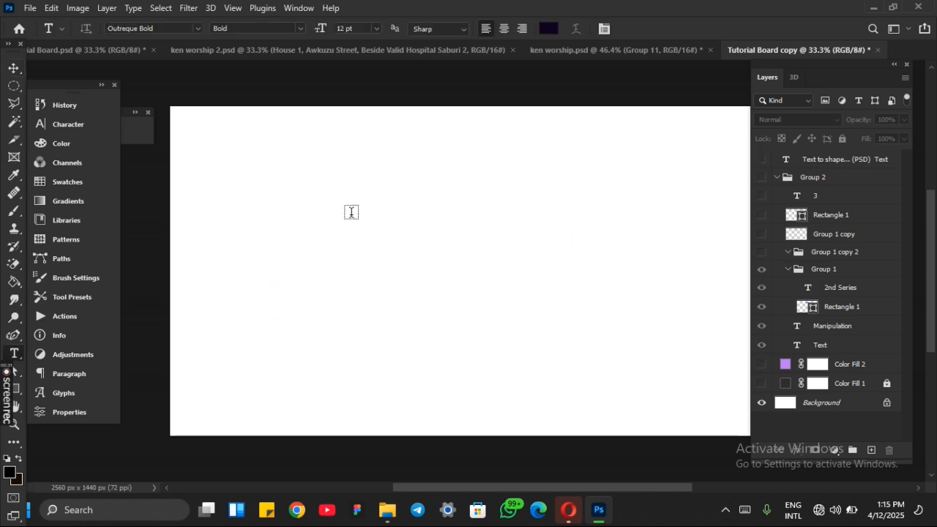
left_click(348, 220)
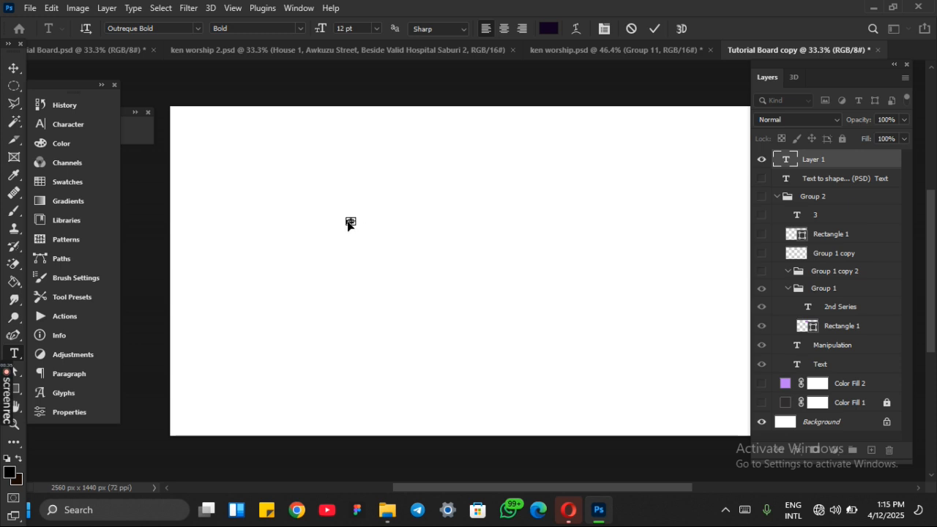
left_click(195, 28)
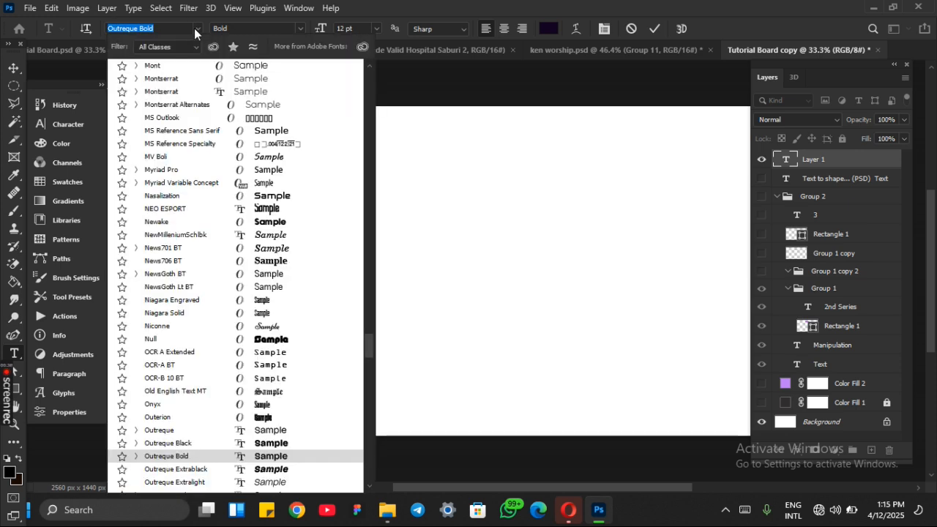
left_click(253, 339)
left_click(375, 31)
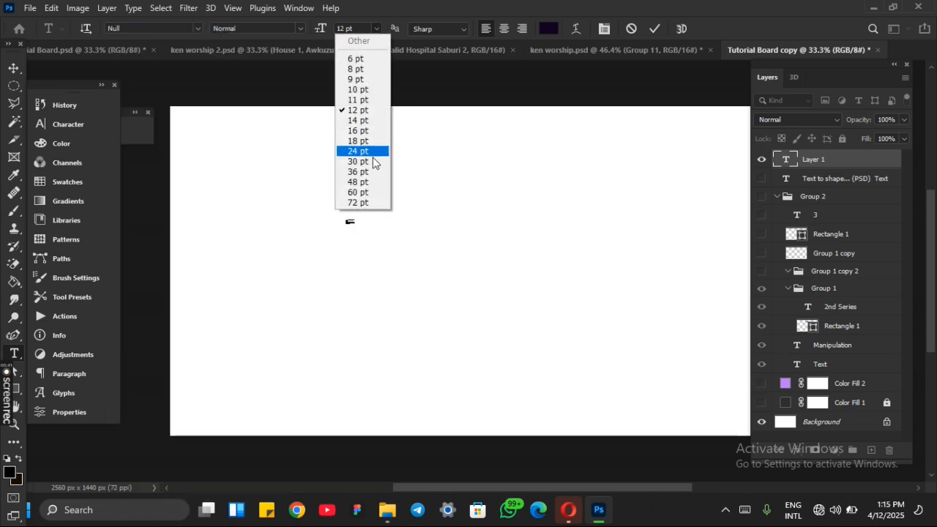
left_click(356, 203)
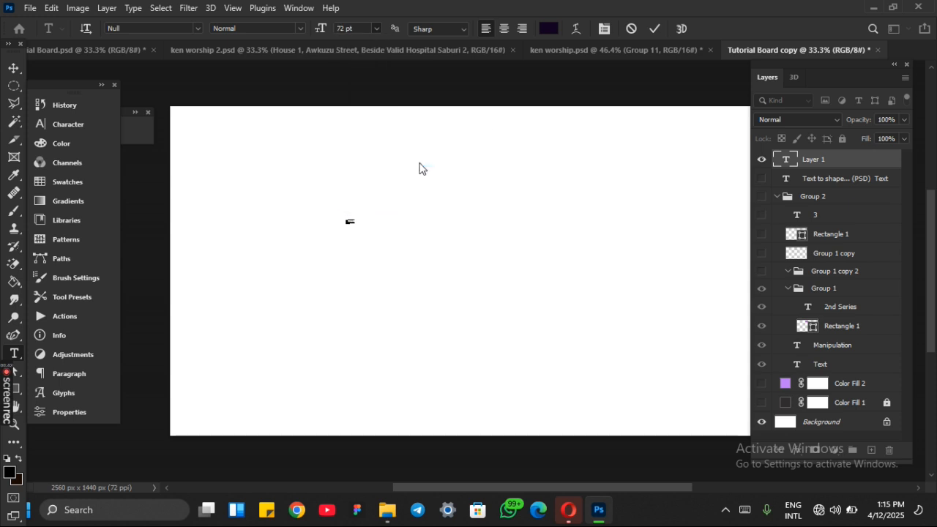
left_click(658, 29)
Step: Scale the MAN text up to roughly six times its size and centre it horizontally and vertically on the canvas
key("v")
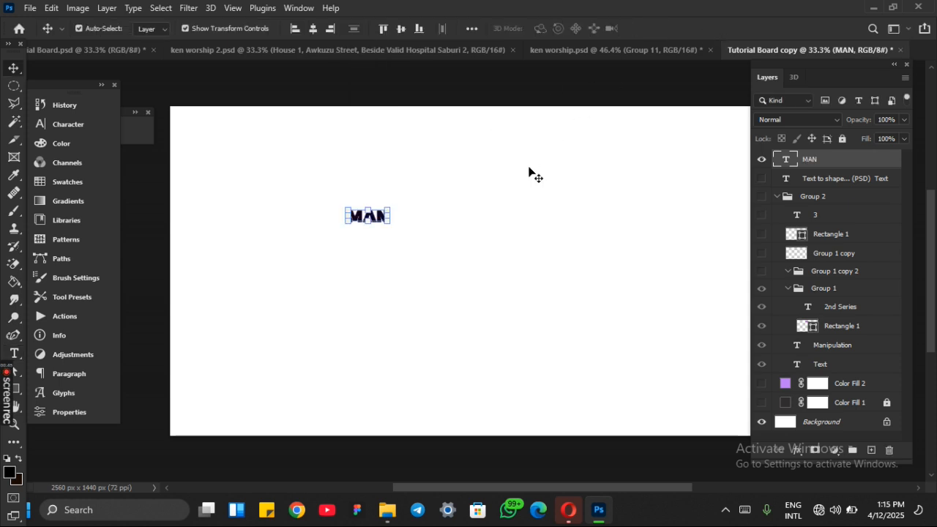
left_click_drag(388, 226, 609, 301)
key("Return")
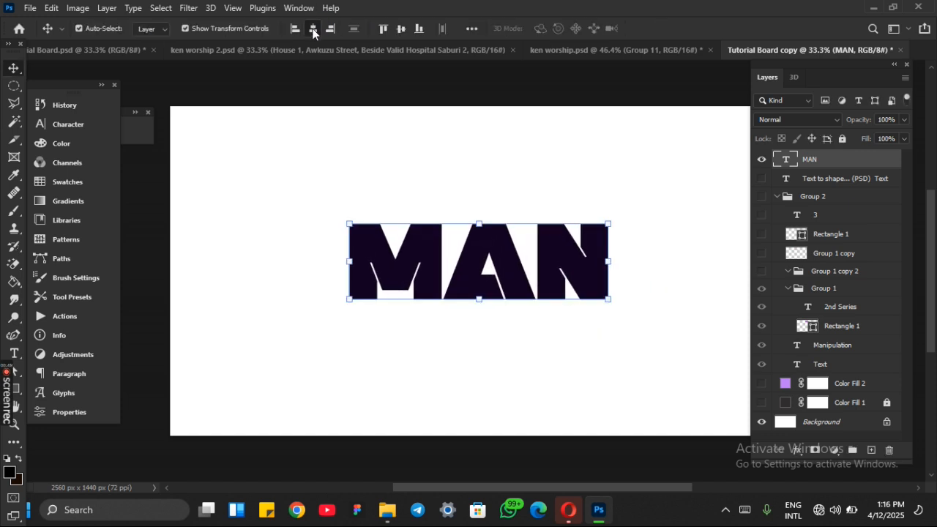
left_click(312, 29)
left_click(402, 29)
left_click(443, 153)
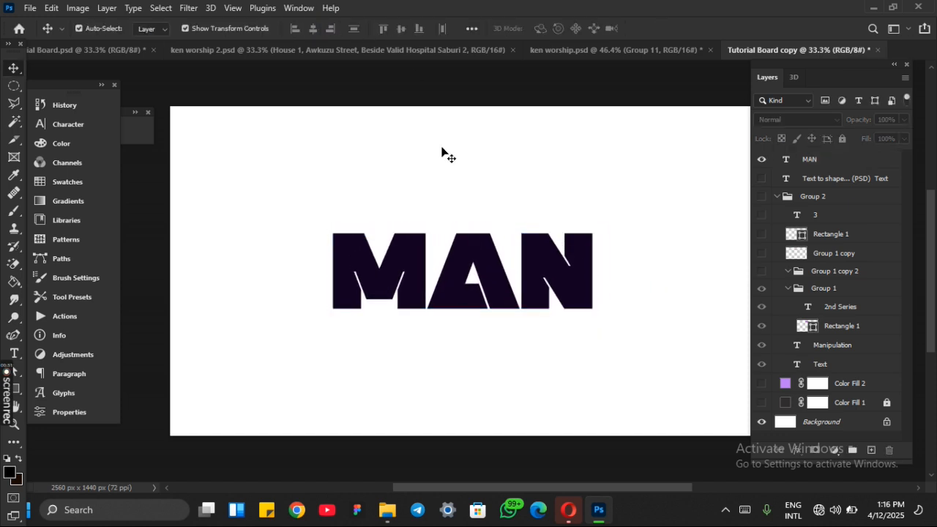
Step: Move the MAN text slightly up and to the left of the canvas centre
key("ctrl+plus")
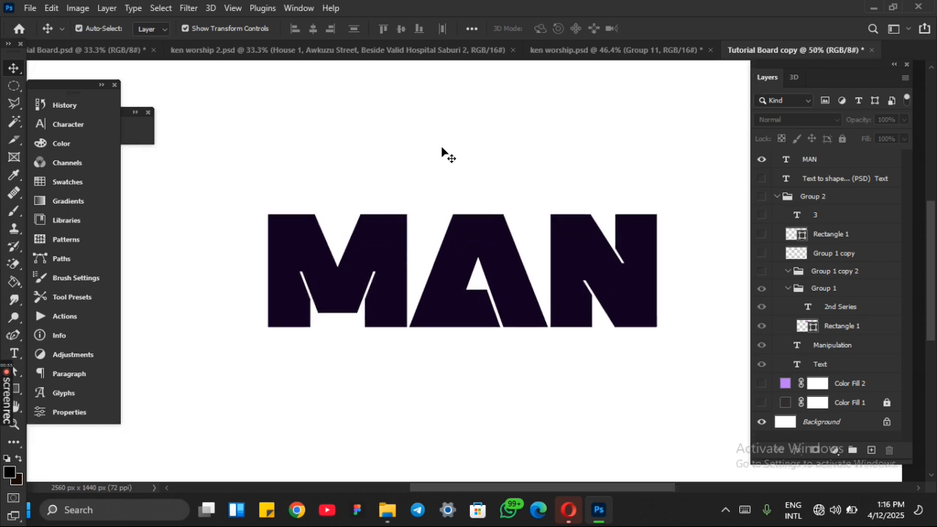
key("ctrl+minus")
key("ctrl+plus")
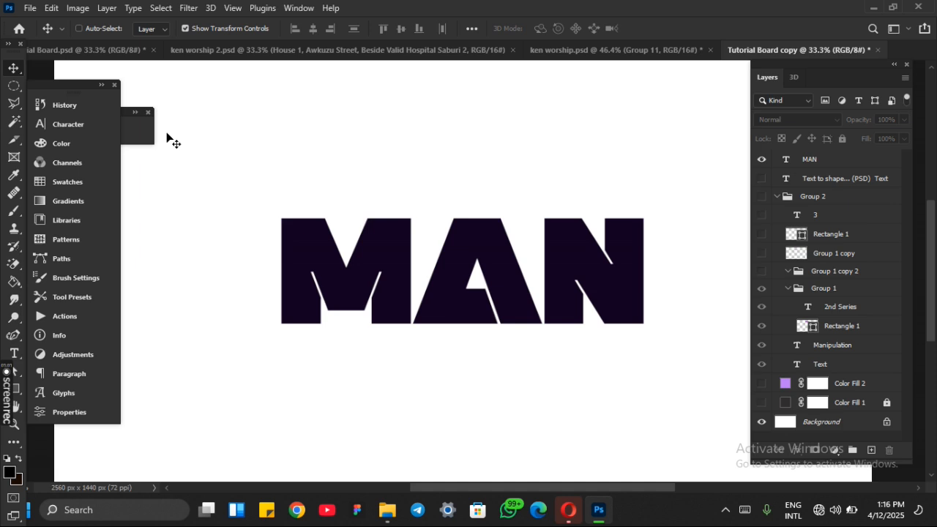
mouse_move(431, 242)
left_mouse_down()
mouse_move(401, 227)
mouse_move(422, 231)
left_mouse_up()
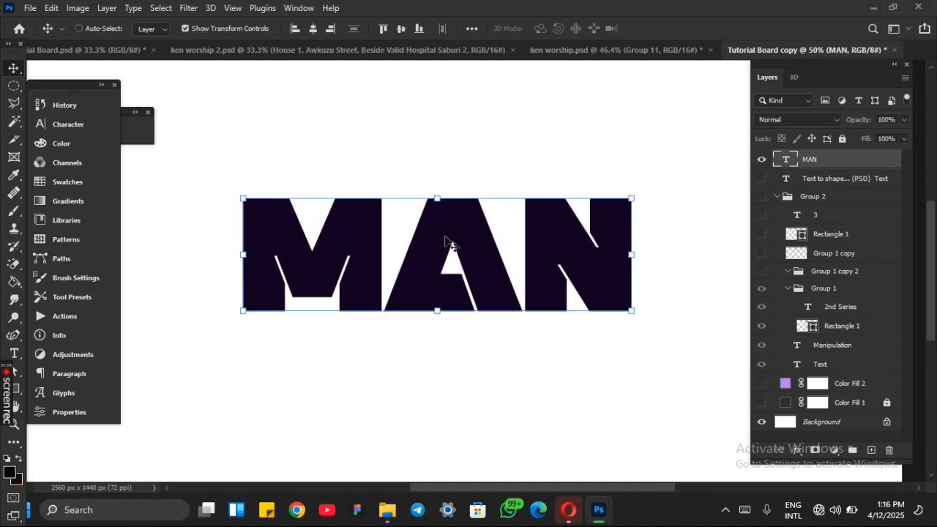
Step: Try to bend and distort the MAN text with an Arc warp
key("ctrl+t")
right_click(446, 242)
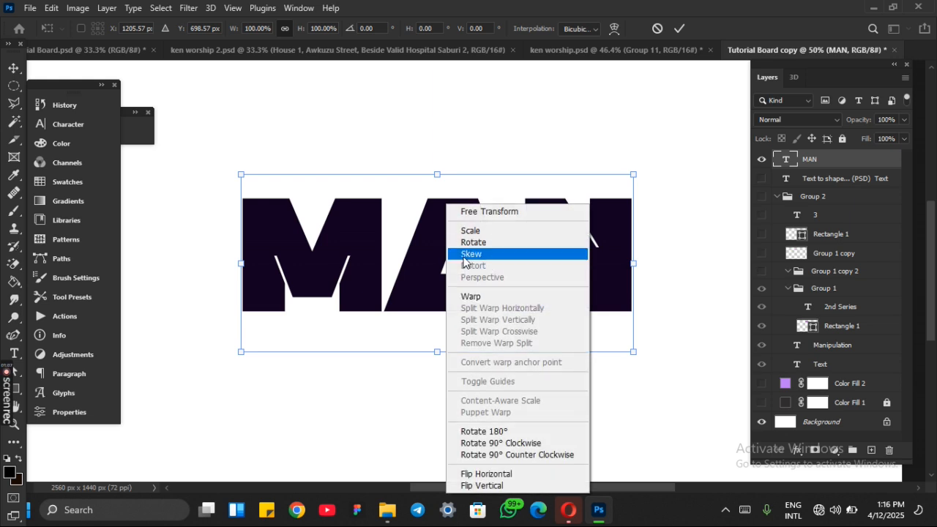
left_click(453, 297)
left_click_drag(303, 296, 284, 333)
left_click(401, 28)
left_click_drag(411, 310, 333, 238)
left_click_drag(141, 230, 176, 214)
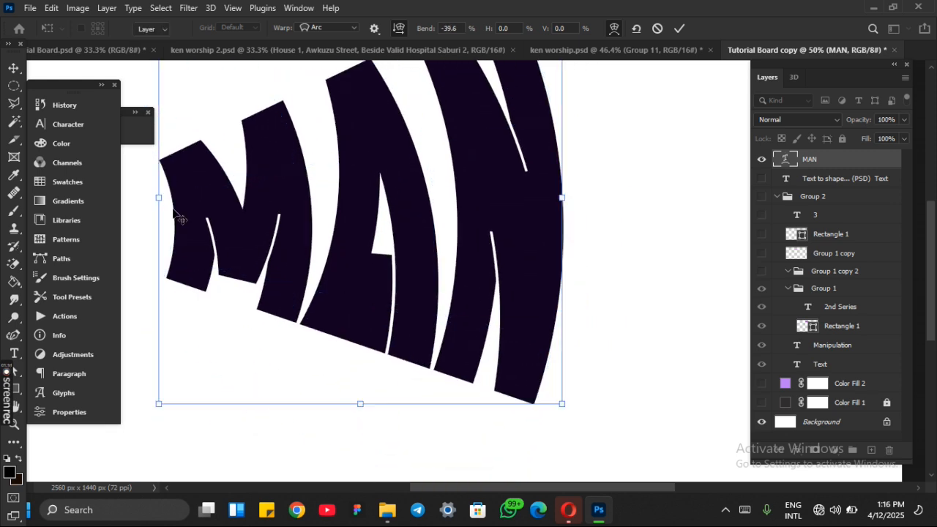
key("Return")
key("ctrl+z")
Step: Shift the MAN text slightly left and convert its layer to a shape
left_click_drag(434, 245, 428, 246)
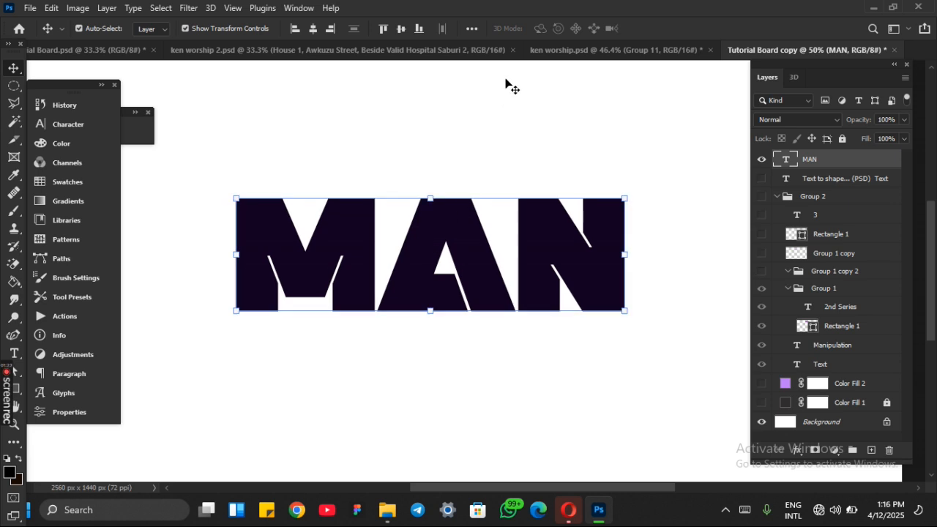
right_click(883, 158)
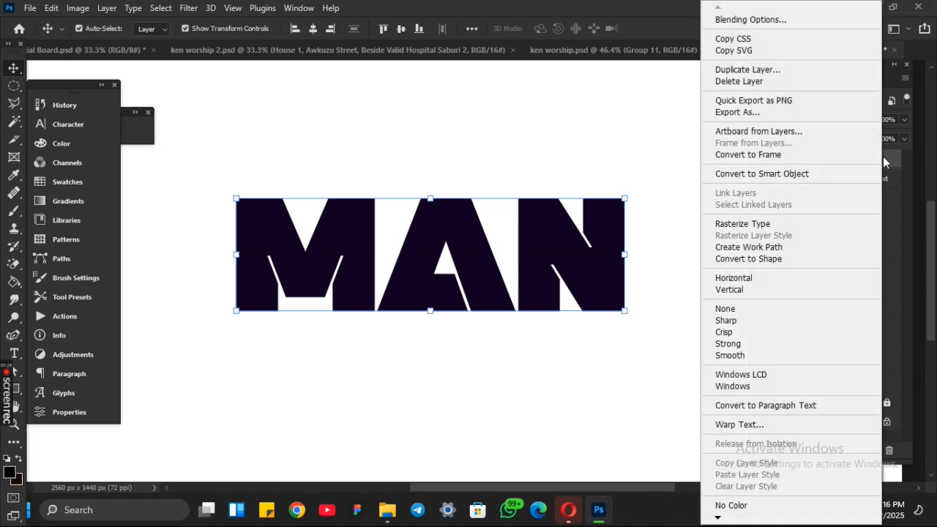
left_click(788, 259)
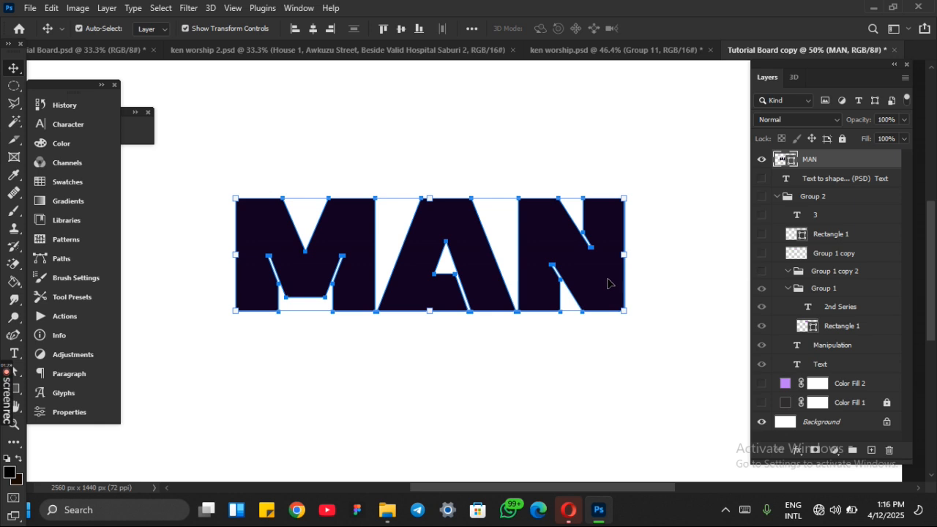
Step: Examine the anchor points along the outlines of the converted MAN letters
key("ctrl+plus")
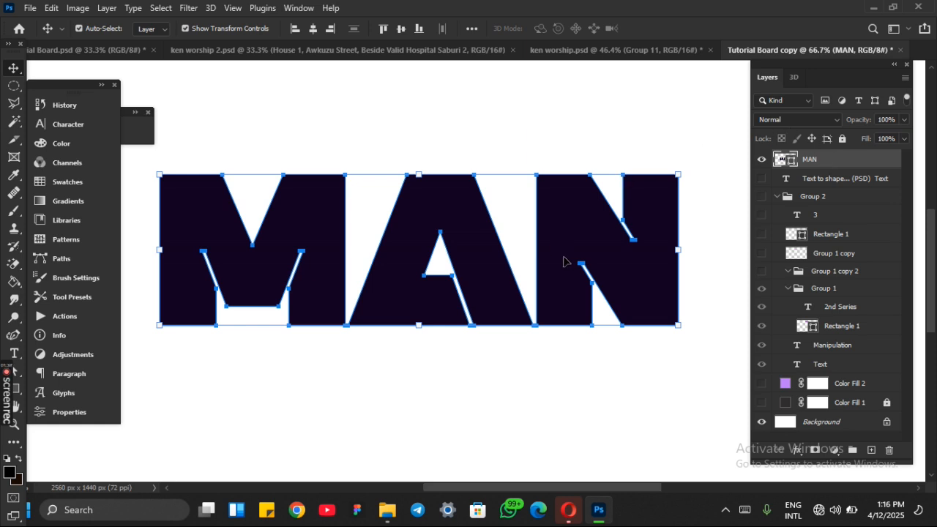
scroll(566, 263, "right", 3)
scroll(566, 262, "left", 5)
key("t")
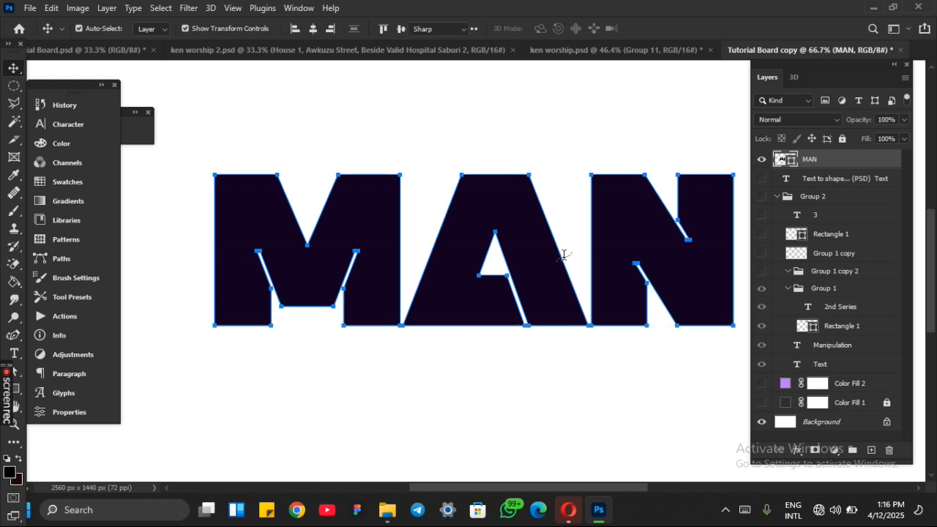
key("v")
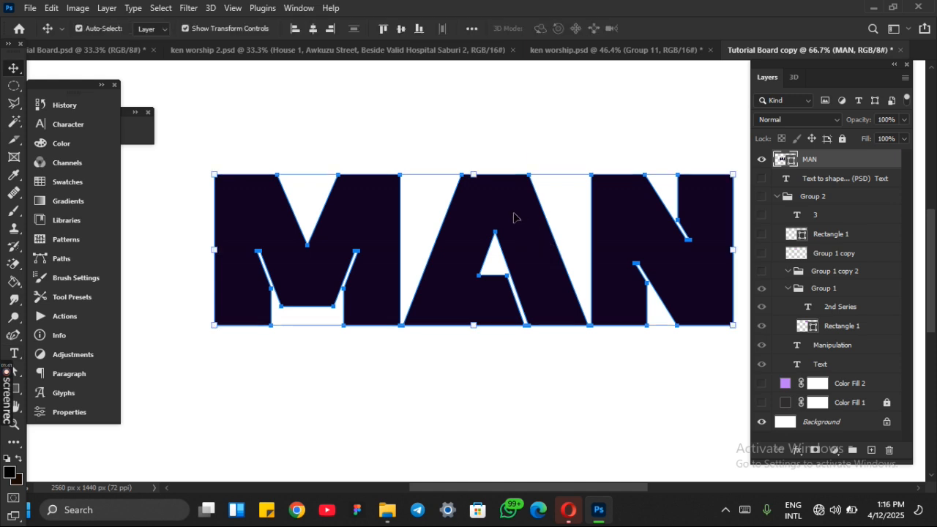
key("ctrl+plus")
scroll(514, 218, "right", 3)
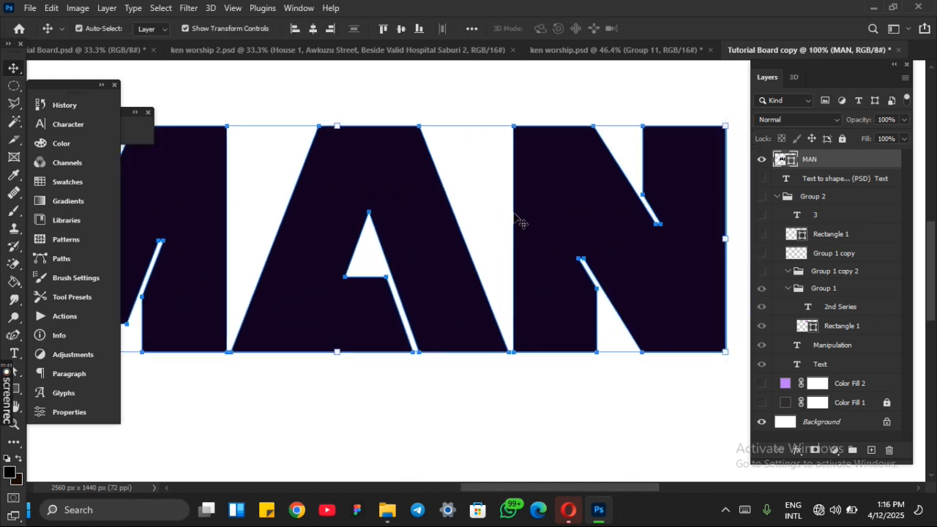
scroll(514, 218, "left", 1)
scroll(514, 219, "right", 2)
key("ctrl+plus")
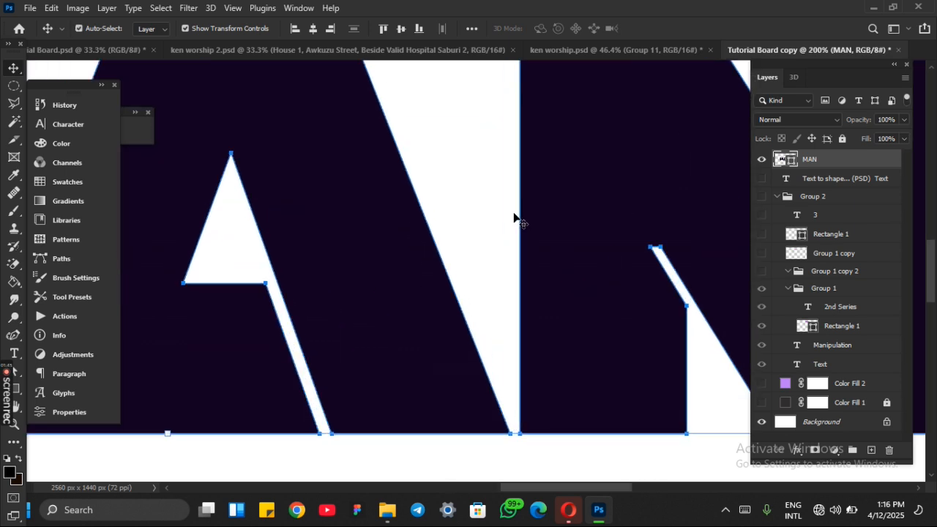
Step: Extend the left leg of the N downward by about 70 px by moving its two bottom anchor points
key("a")
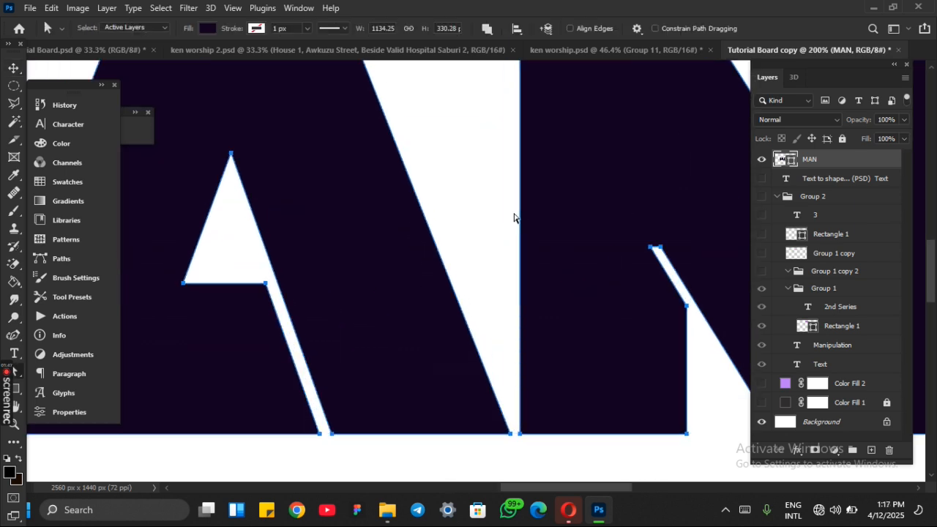
scroll(386, 219, "down", 3)
scroll(386, 220, "right", 4)
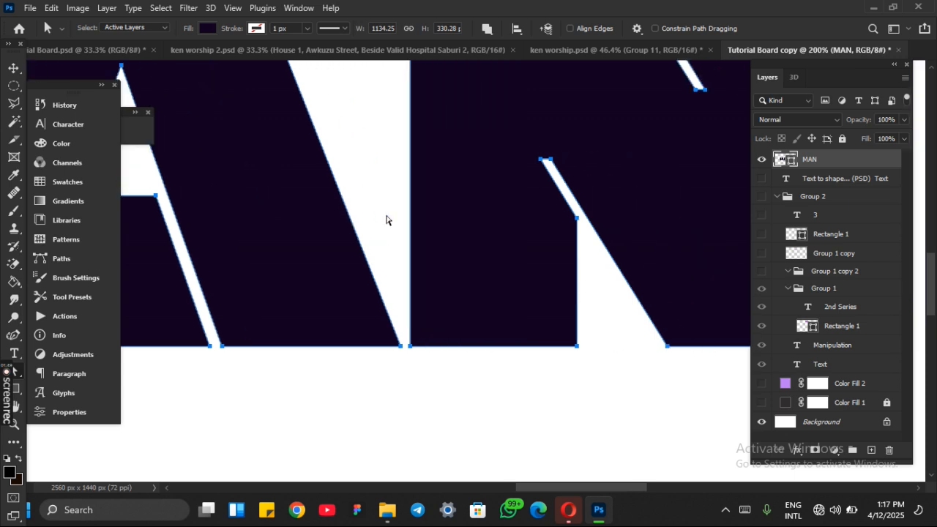
key("ctrl+plus")
scroll(513, 318, "down", 2)
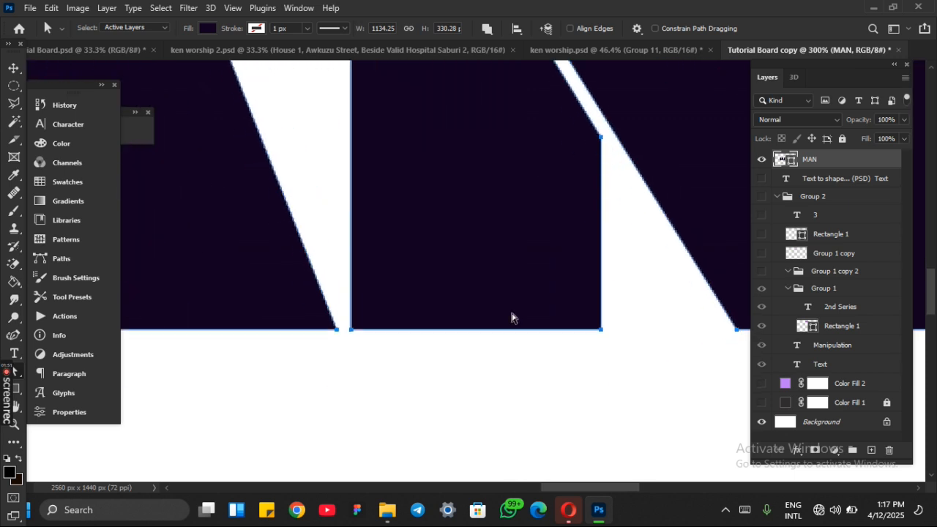
left_click(350, 334)
key("shift+Down")
key("shift+Down")
key("shift+Down")
key("shift+Down")
key("shift+Down")
key("shift+Down")
key("shift+Down")
Step: Extend the left leg of the M downward by about 90 px by moving its two bottom anchor points
key("ctrl+minus")
key("ctrl+minus")
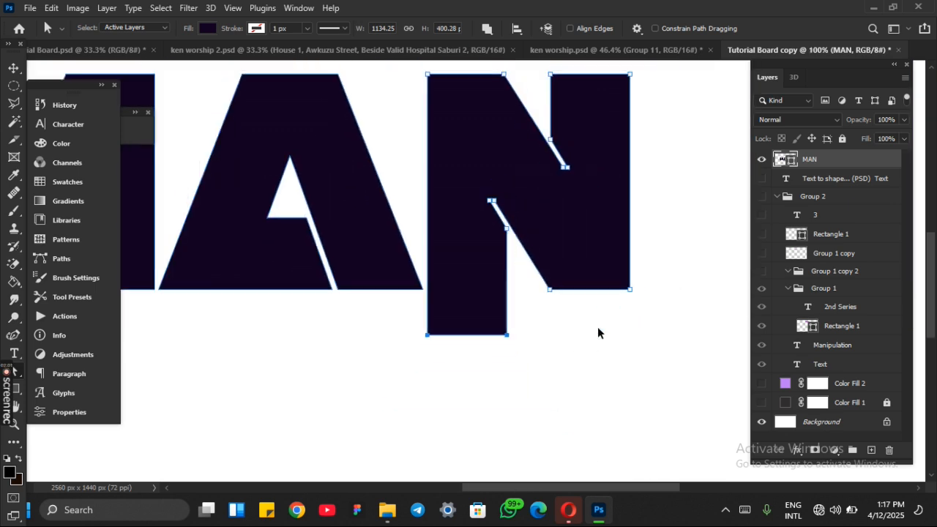
key("ctrl+minus")
scroll(598, 327, "right", 3)
scroll(598, 327, "left", 8)
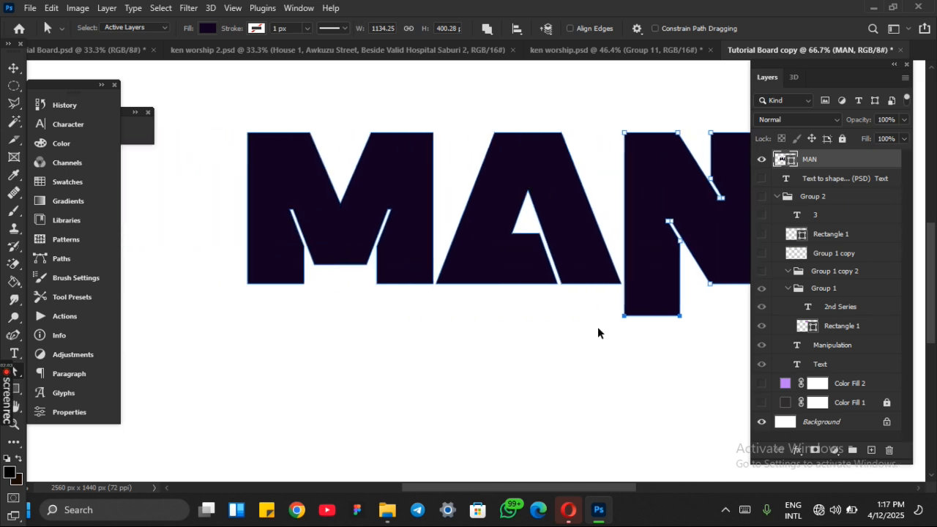
key("ctrl+plus")
key("ctrl+plus")
scroll(597, 333, "left", 10)
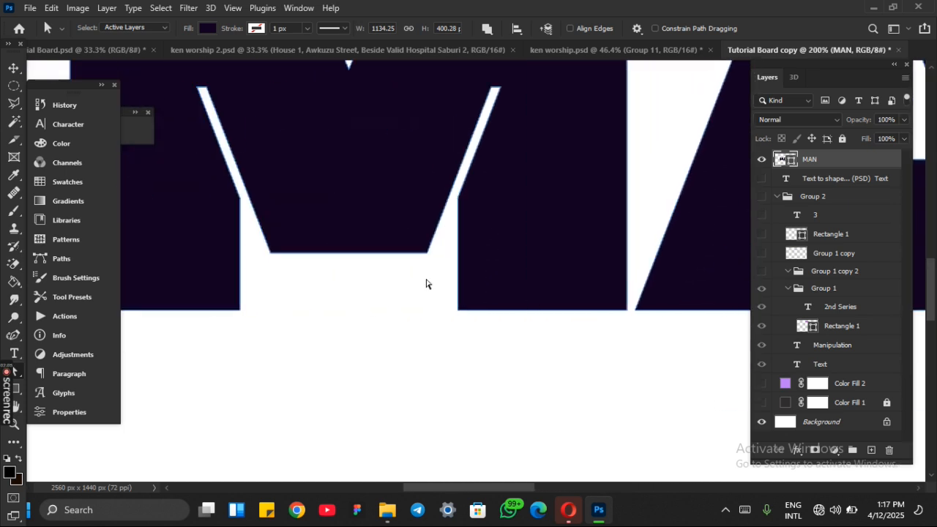
scroll(428, 285, "left", 3)
left_click_drag(387, 334, 128, 306)
key("Down")
key("Down")
key("Down")
key("Down")
key("Down")
key("Down")
key("Down")
key("Down")
key("Down")
key("Down")
key("Down")
key("Down")
key("Down")
key("Down")
key("Down")
key("Down")
key("Down")
key("Down")
key("Down")
key("Down")
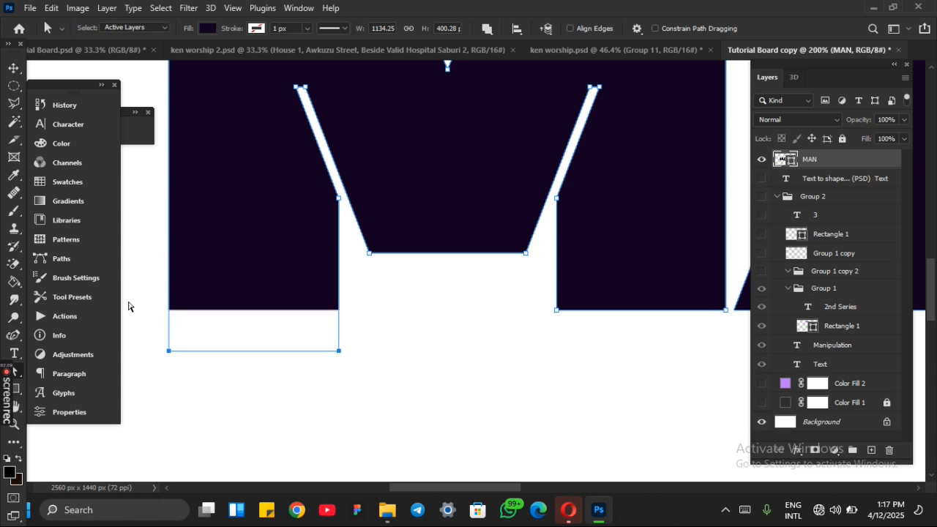
key("Down")
key("Down")
key("Down")
key("Down")
key("Down")
key("Down")
key("Down")
key("Down")
key("Down")
key("Down")
key("Down")
key("Down")
key("Down")
key("Down")
key("Down")
key("Down")
key("Down")
key("Down")
key("Down")
key("Down")
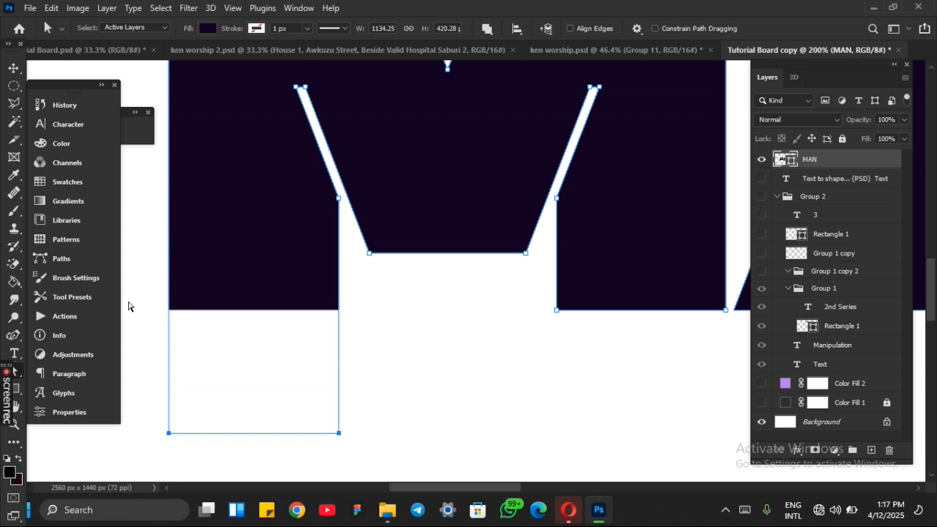
key("ctrl+minus")
key("ctrl+minus")
key("ctrl+minus")
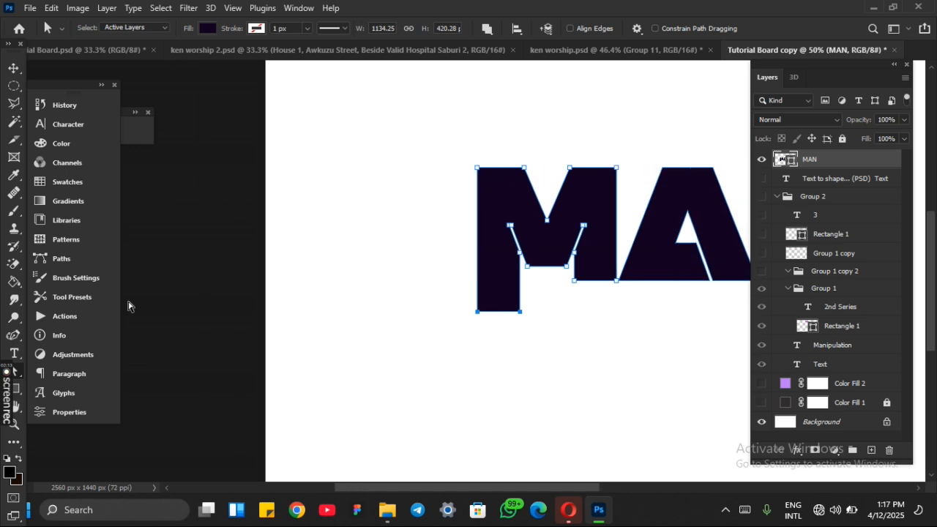
Step: Extend the right leg of the N upward by about 130 px by moving its two top anchor points
key("ctrl+plus")
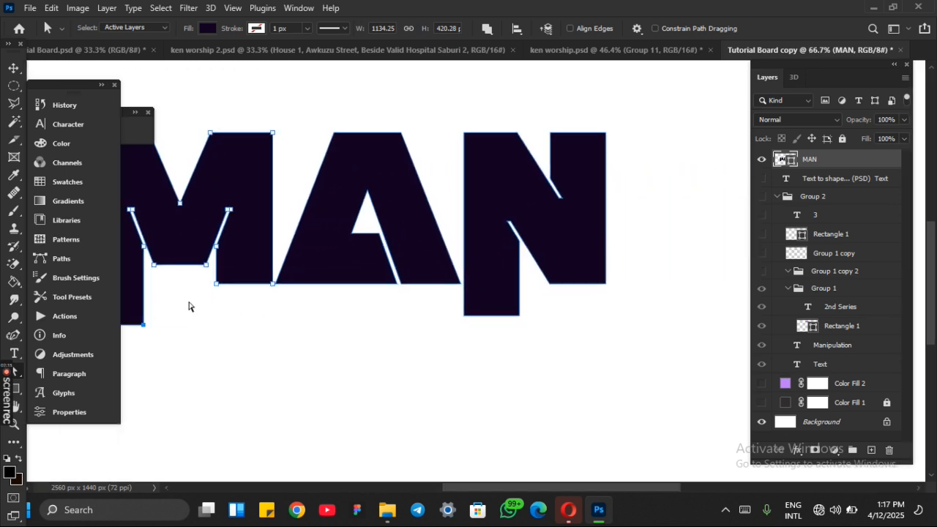
left_click_drag(560, 202, 614, 211)
key("shift+Up")
key("shift+Up")
key("shift+Up")
key("shift+Up")
key("shift+Up")
key("shift+Up")
key("shift+Up")
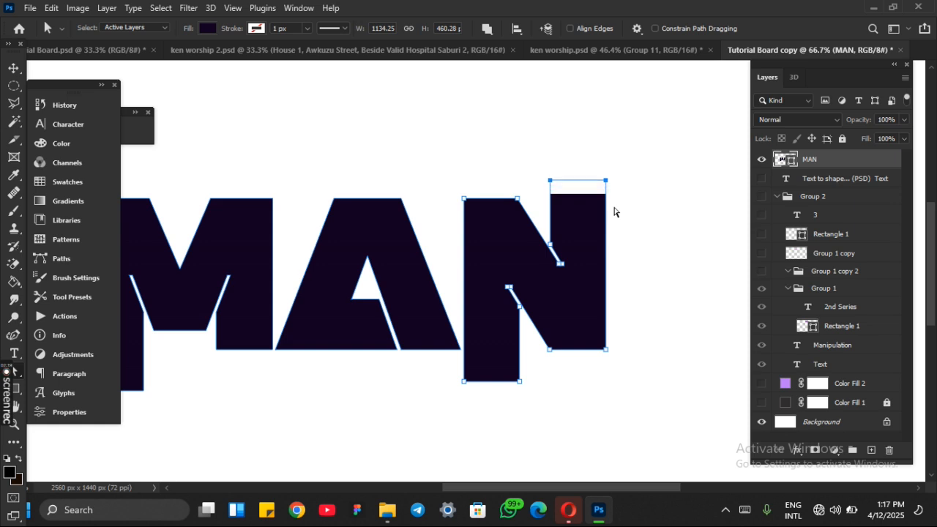
key("shift+Up")
key("shift+Up")
key("shift+Up")
key("shift+Up")
key("shift+Up")
key("shift+Up")
scroll(614, 212, "left", 4)
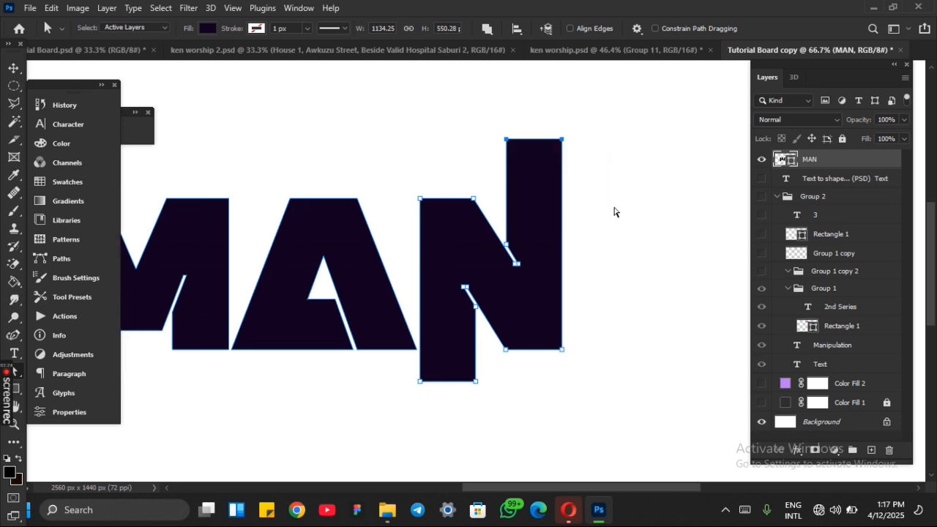
key("v")
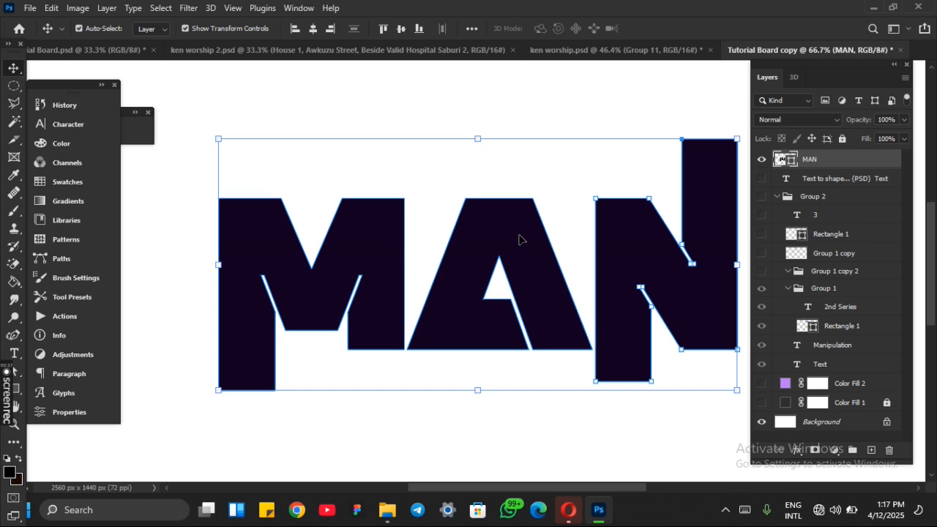
Step: Try moving the letter A above the M and rotating it by about -179°, and undo the change
key("a")
left_click_drag(440, 171, 565, 355)
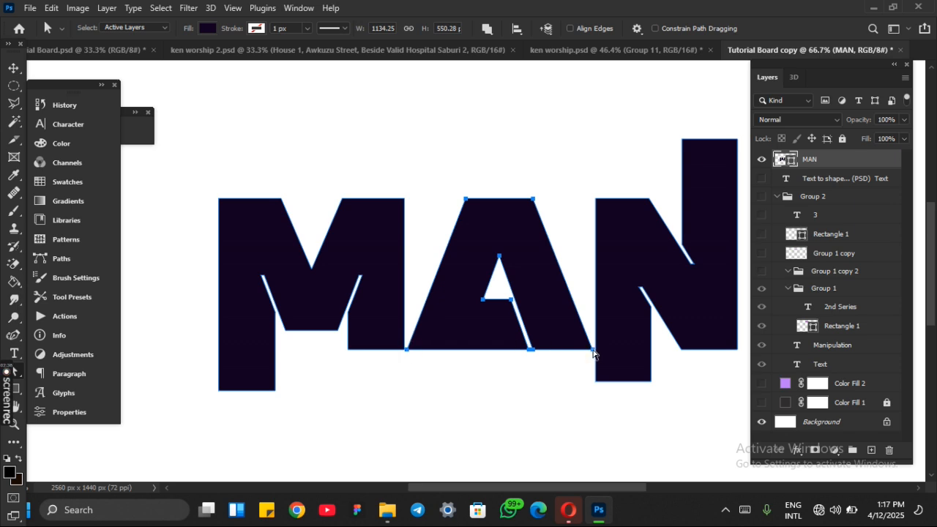
key("ctrl+t")
left_click_drag(504, 293, 331, 149)
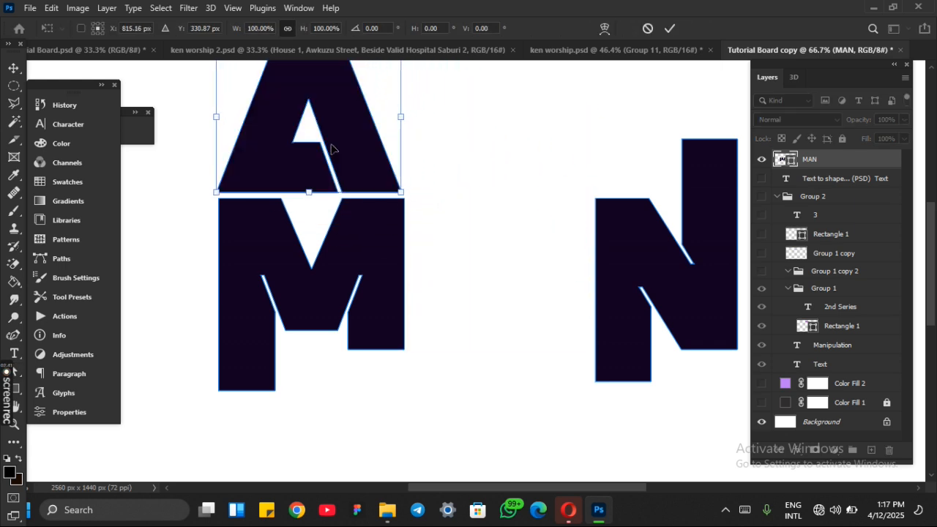
left_click_drag(414, 108, 157, 132)
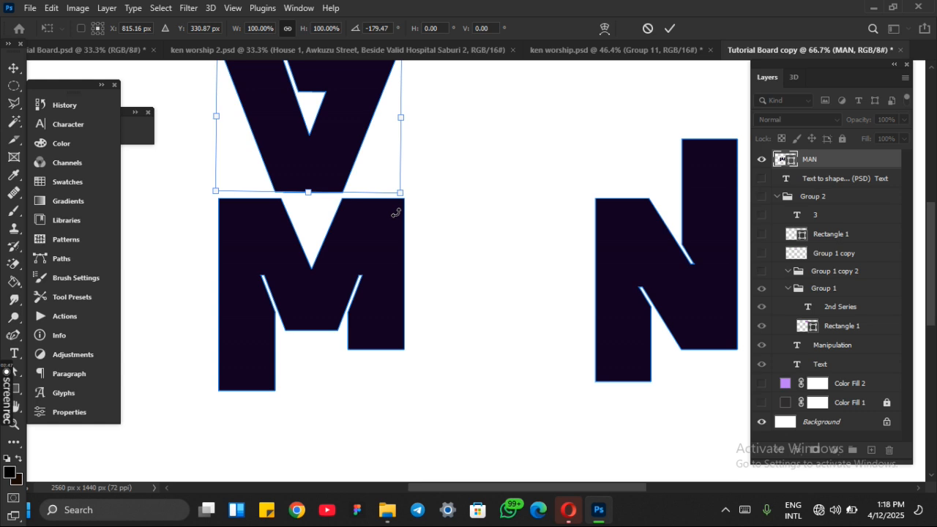
key("Return")
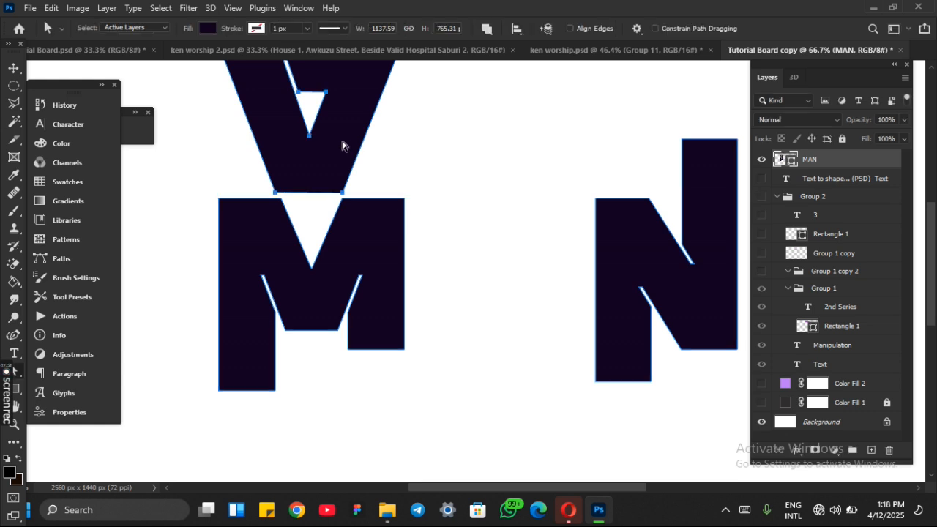
key("v")
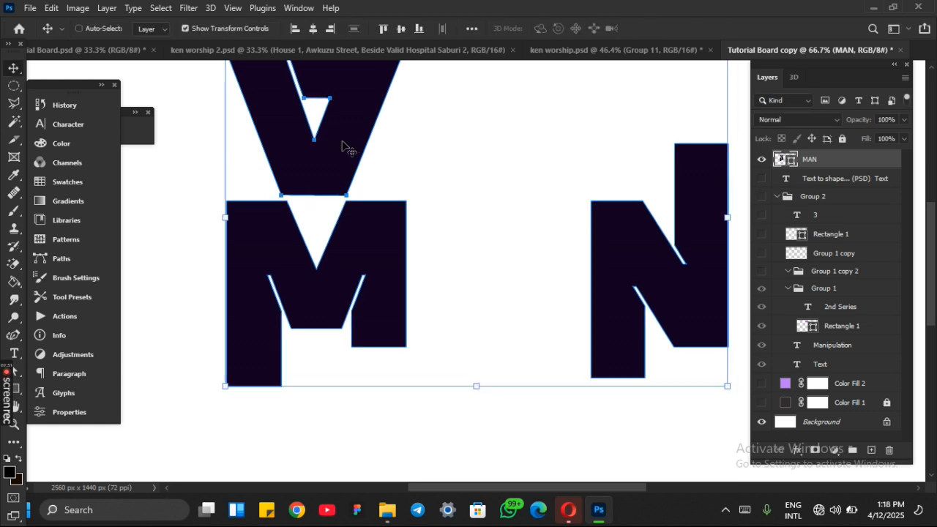
scroll(342, 145, "down", 2)
scroll(345, 148, "up", 1)
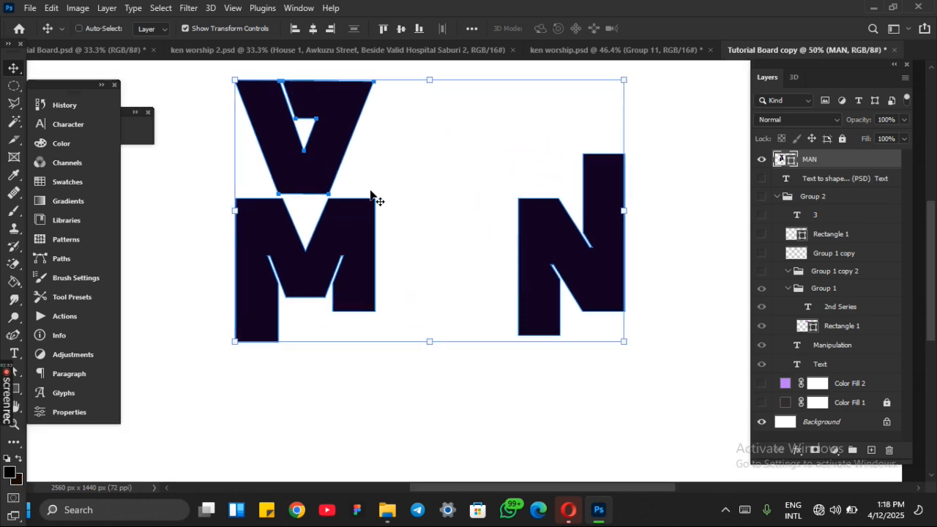
key("ctrl+z")
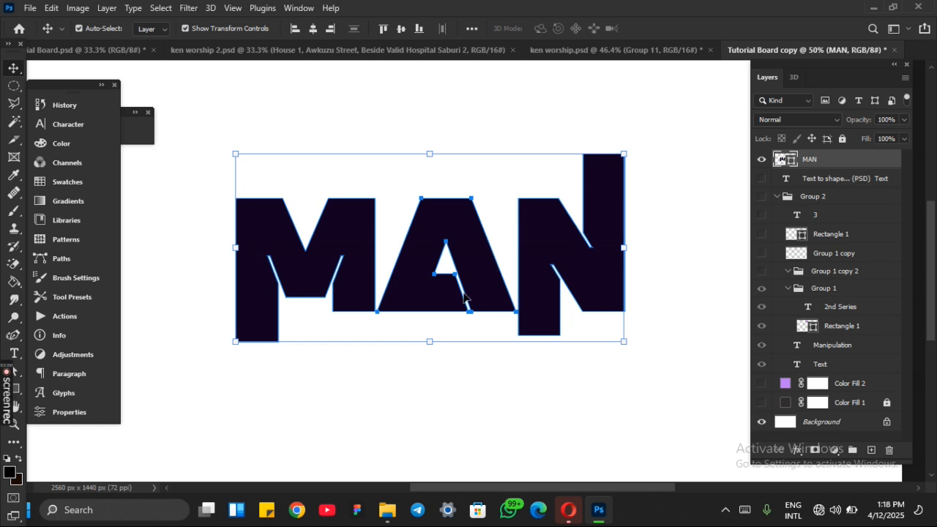
Step: Move the MAN shape slightly right and down, and fill it with an orange-to-yellow linear gradient at 59°
left_click_drag(464, 296, 492, 298)
key("a")
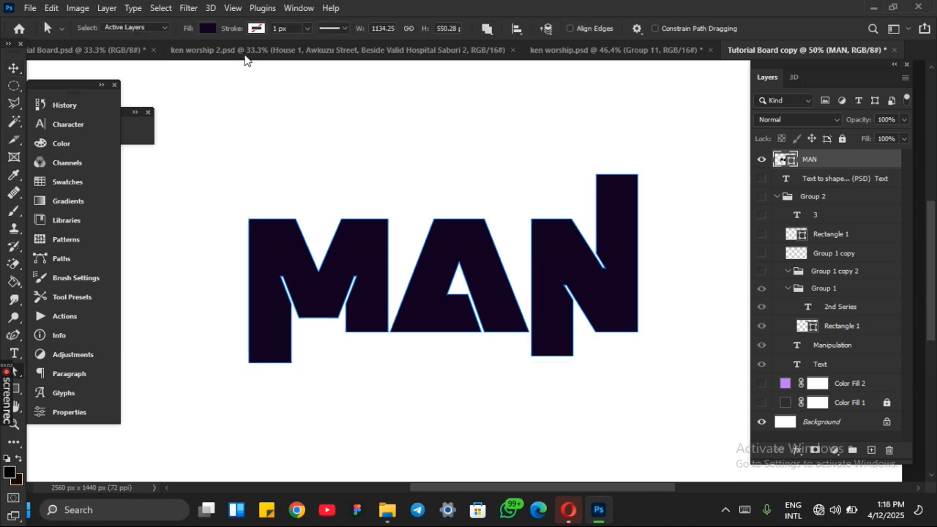
left_click(208, 29)
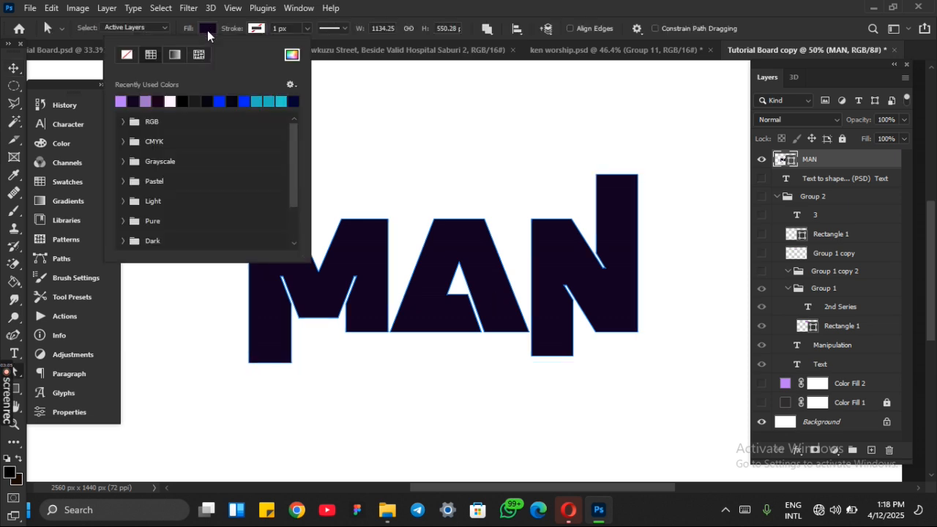
left_click(174, 54)
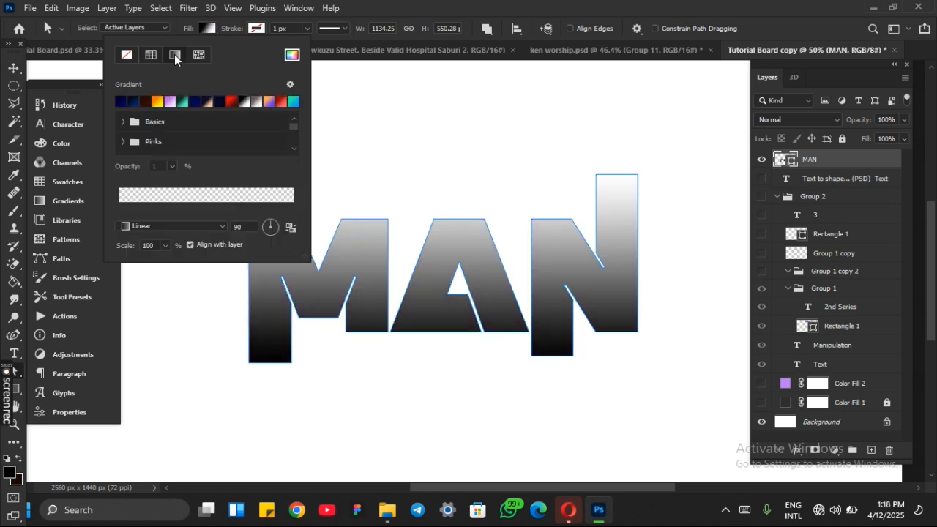
left_click(158, 101)
left_click(273, 228)
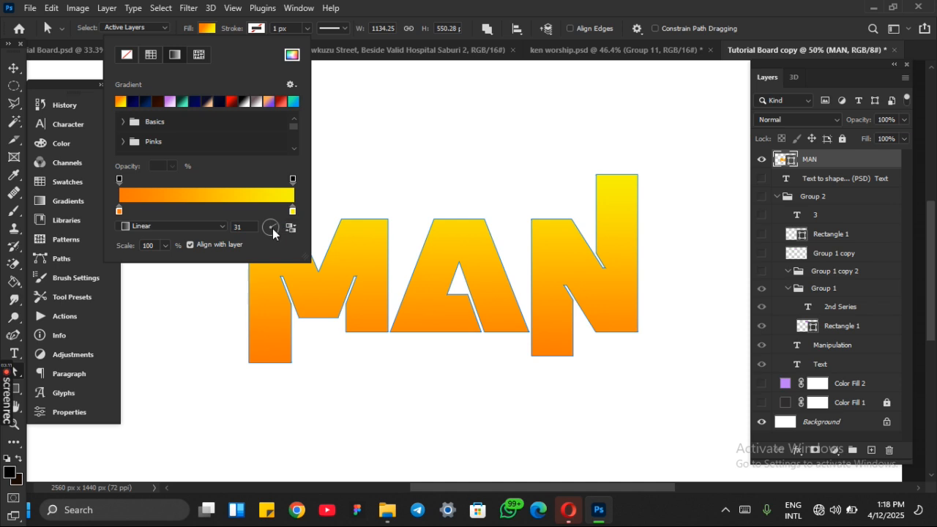
left_click(274, 224)
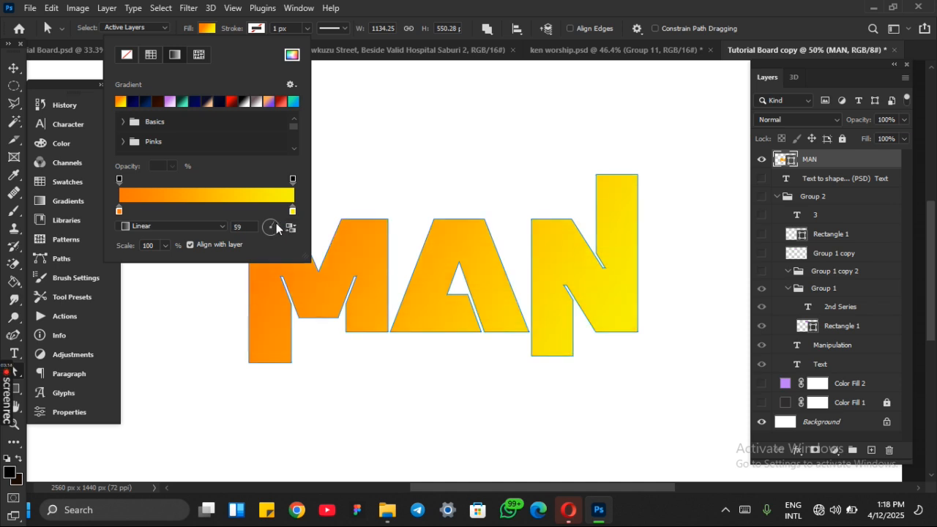
Step: Change MAN's gradient to bright red at the N fading to dark red at the M, and move the word about 128 px left and 134 px up
left_click(233, 101)
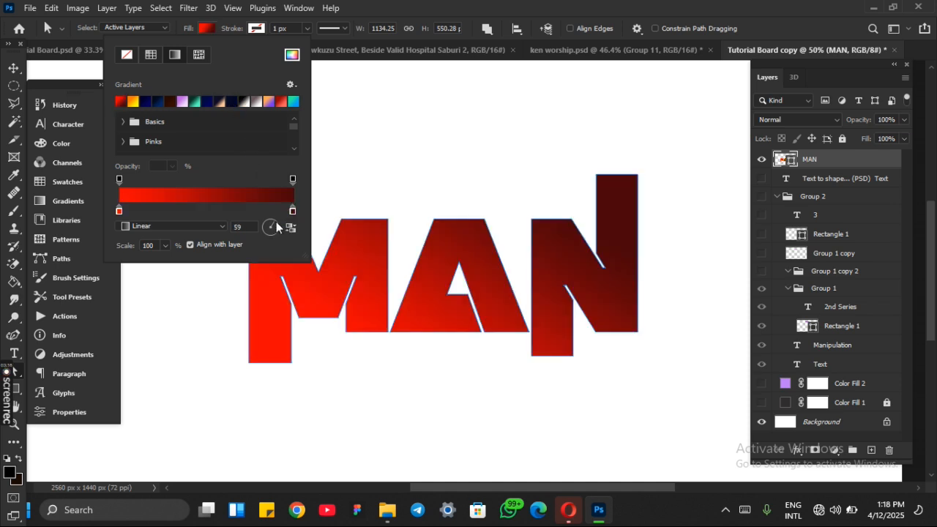
left_click(269, 225)
left_click(211, 31)
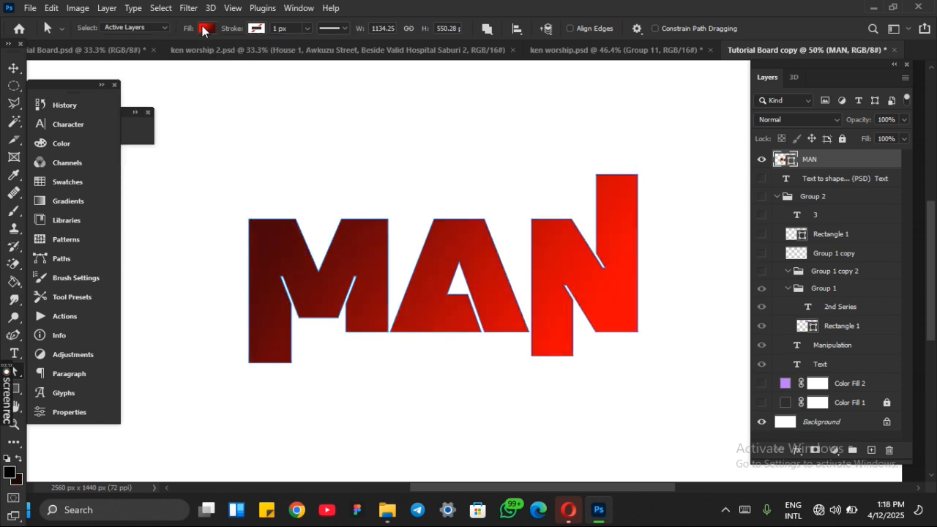
key("v")
left_click_drag(426, 309, 382, 264)
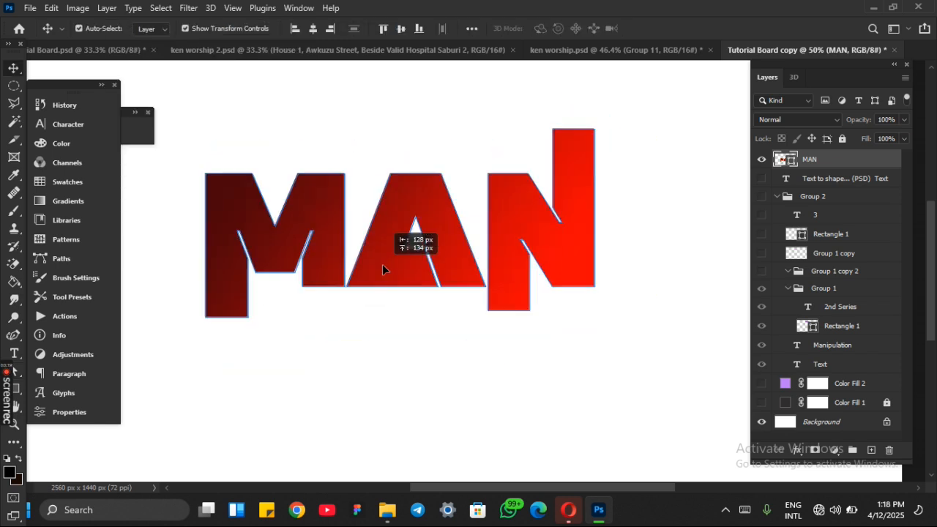
Step: Hide the MAN layer and briefly show the "Text to shape" topic list layer before hiding it again
left_click(760, 159)
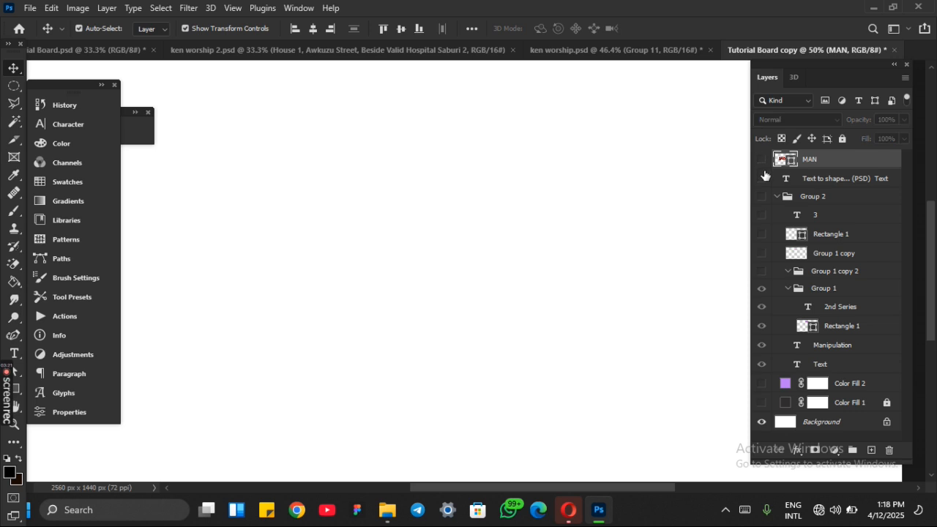
left_click(762, 179)
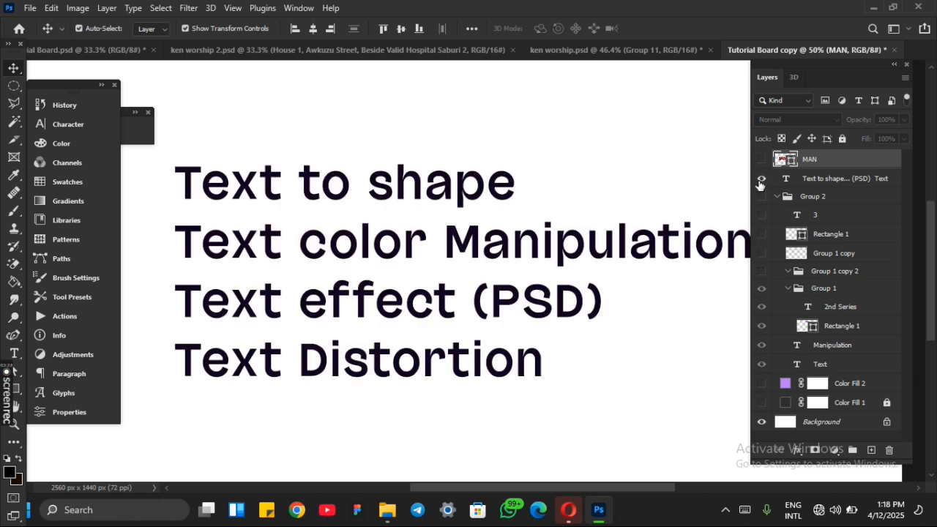
left_click(761, 180)
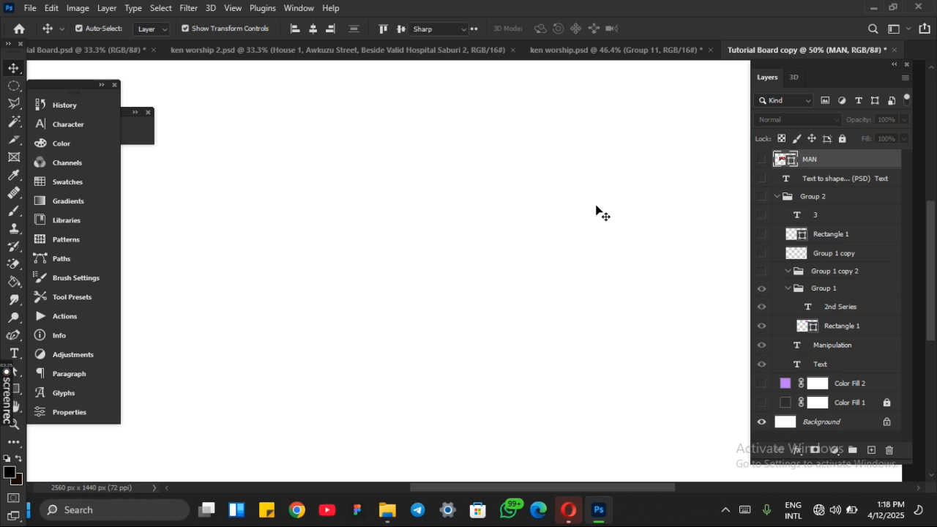
Step: Add a new 72 pt text reading "Null" on the empty canvas
key("t")
left_click(317, 239)
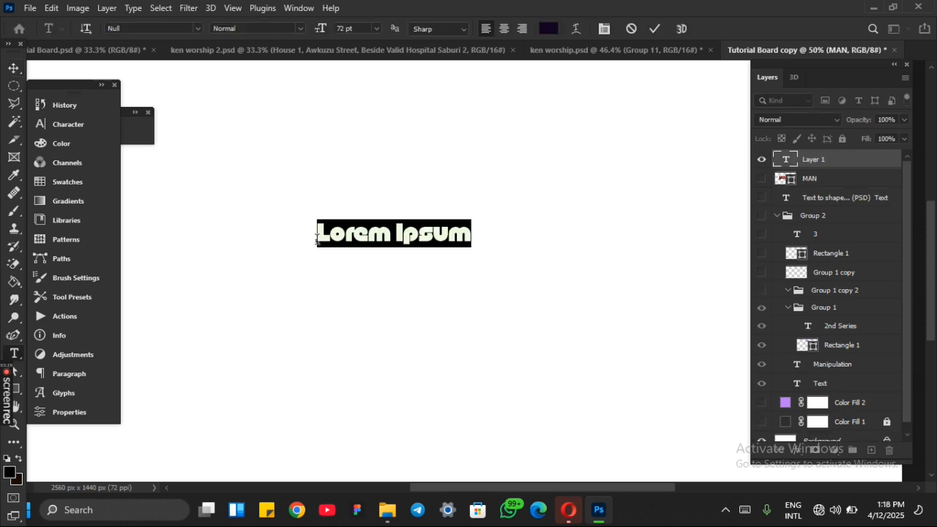
type("Null")
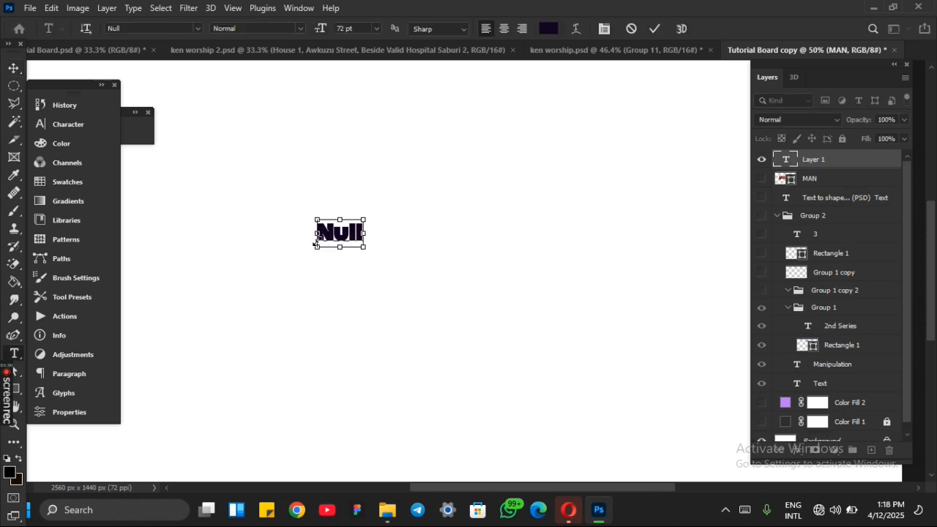
key("ctrl+a")
key("ctrl+Return")
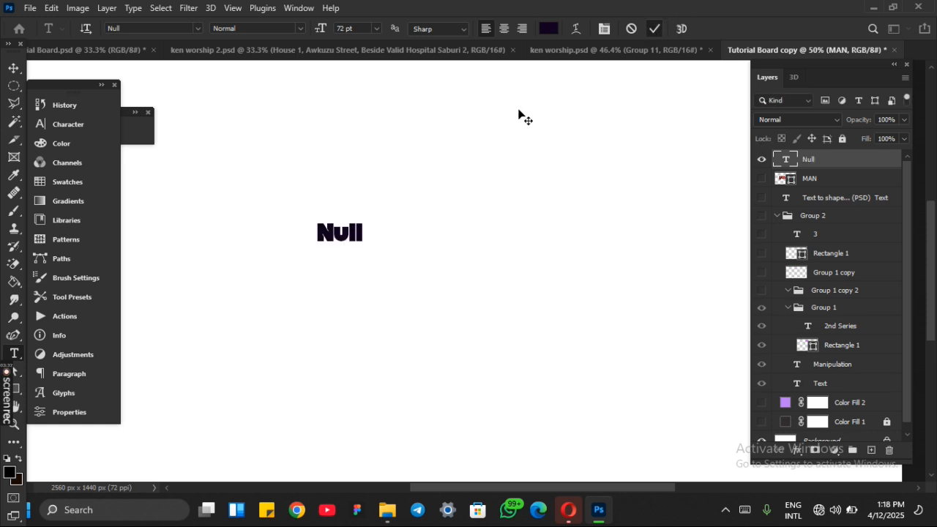
Step: Enlarge the Null text to about 526% and move it slightly left and down
key("v")
left_click_drag(368, 240, 559, 306)
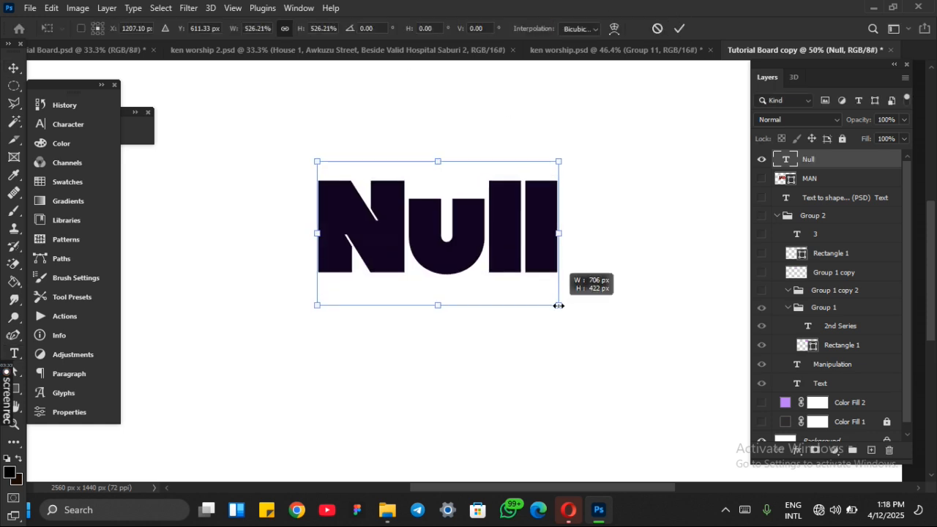
key("Return")
left_click_drag(469, 239, 457, 272)
left_click(569, 247)
left_click(515, 266)
left_click(633, 255)
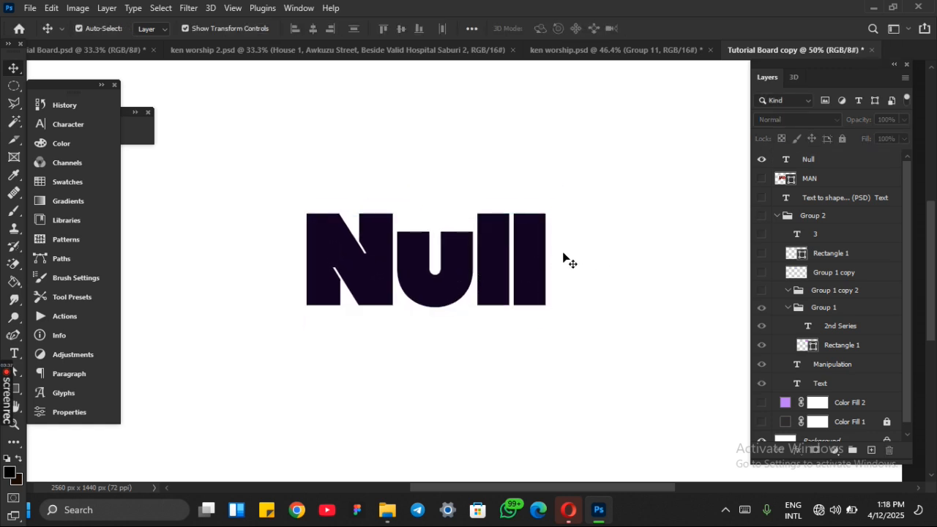
Step: Recolour the Null text grey #777777 and shift it slightly to the left
left_click(538, 255)
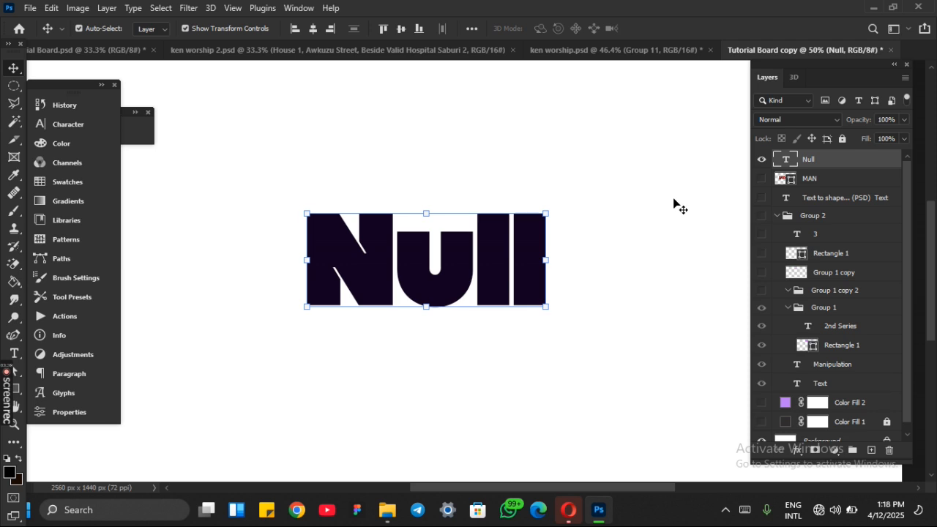
key("t")
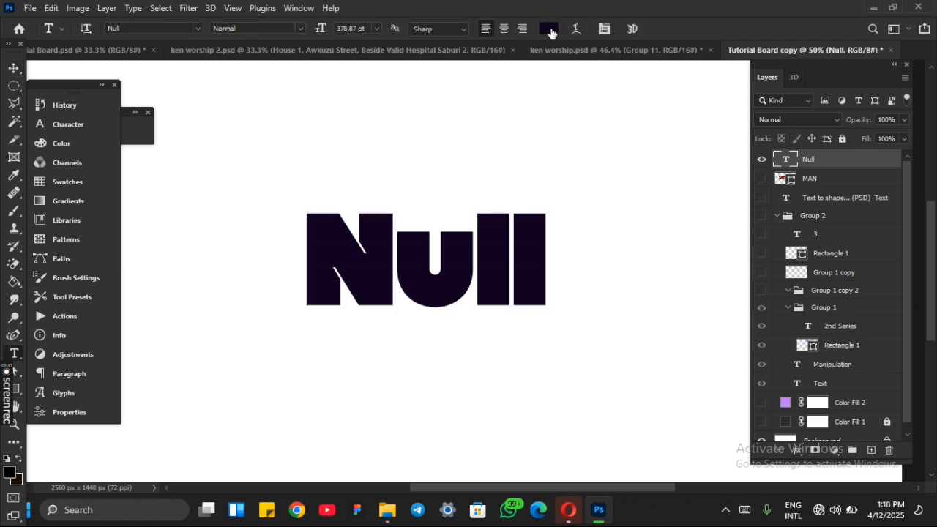
left_click(552, 33)
left_click_drag(575, 253, 564, 267)
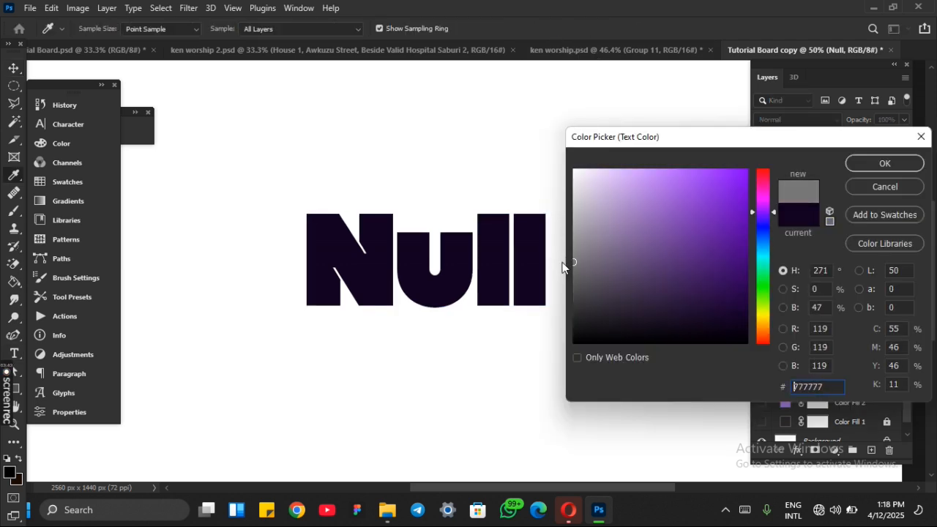
left_click(882, 163)
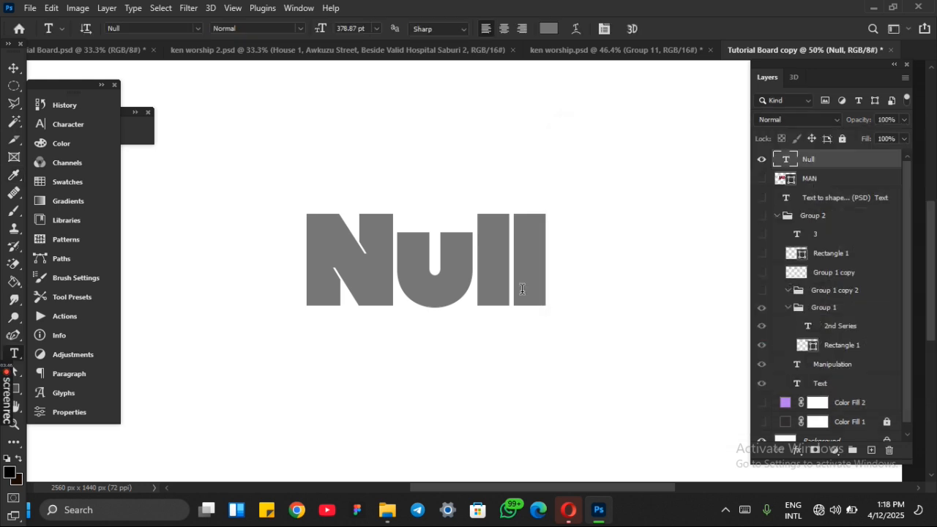
key("v")
left_click(649, 278)
mouse_move(484, 267)
left_mouse_down()
mouse_move(452, 262)
mouse_move(481, 261)
mouse_move(473, 272)
left_mouse_up()
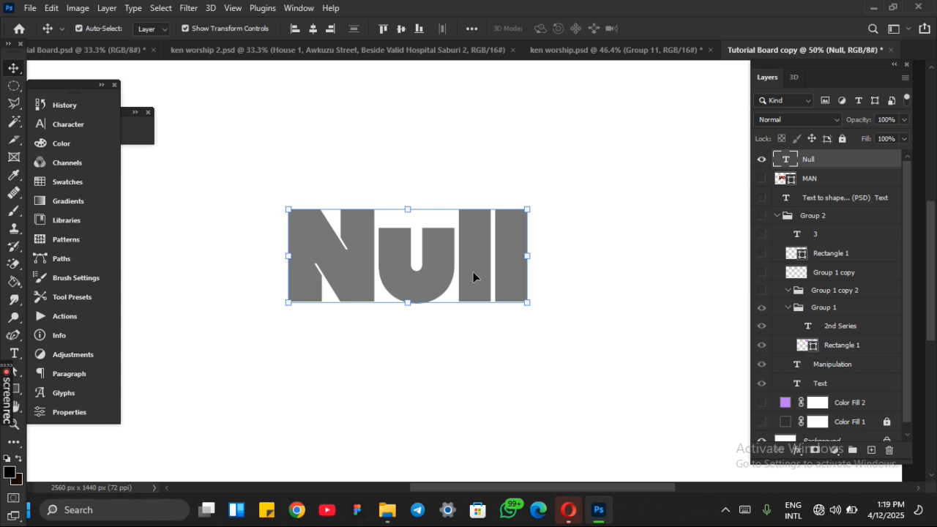
Step: Add a gradient overlay effect to the Null text and uncover the text on the canvas for previewing
left_click(796, 452)
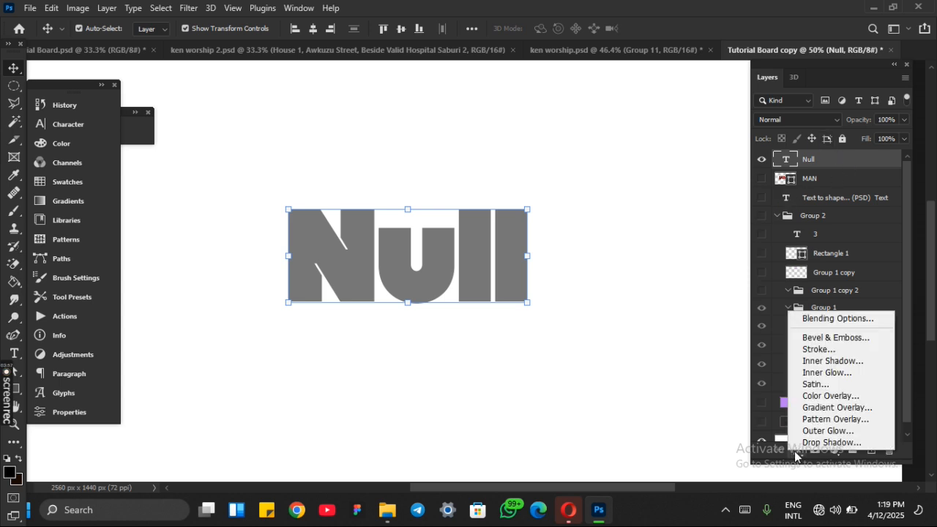
left_click(809, 408)
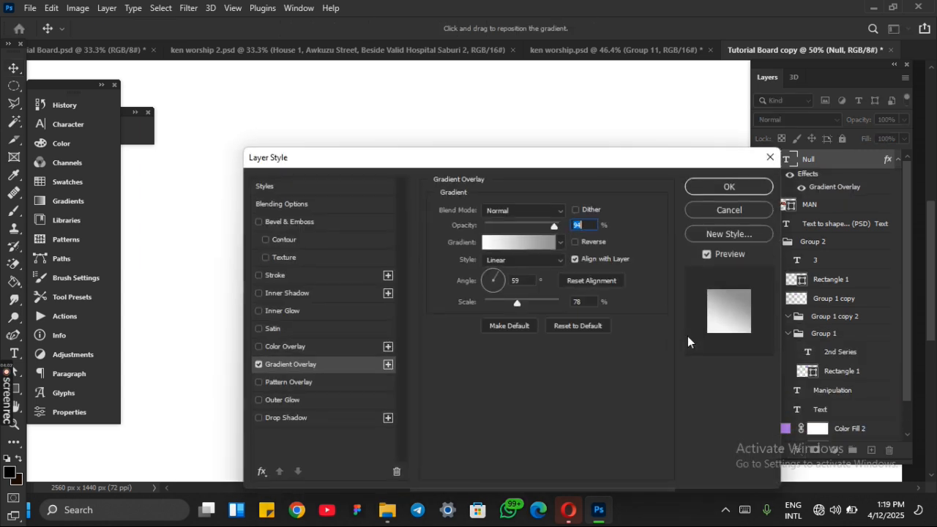
left_click_drag(512, 160, 804, 108)
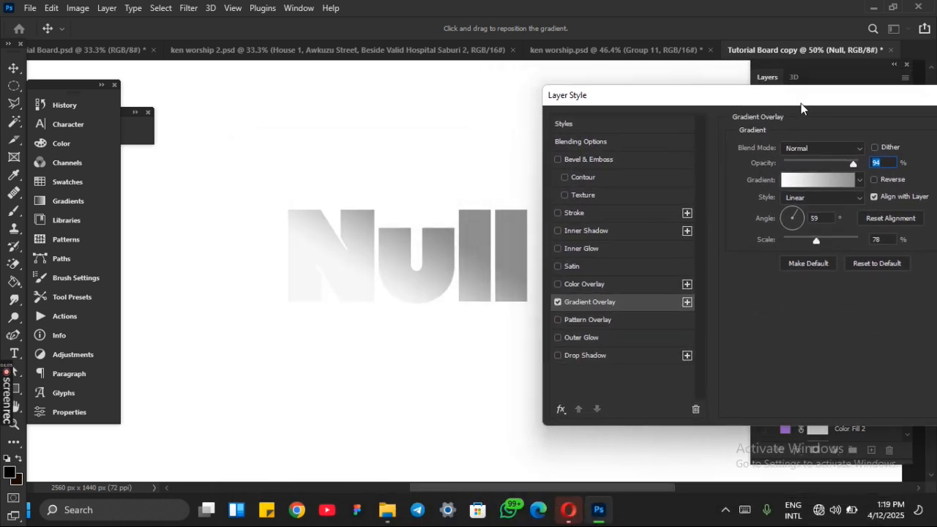
Step: Recolour the grey end stop of the overlay gradient to #b0b0b0, keeping the white start stop
left_click(844, 182)
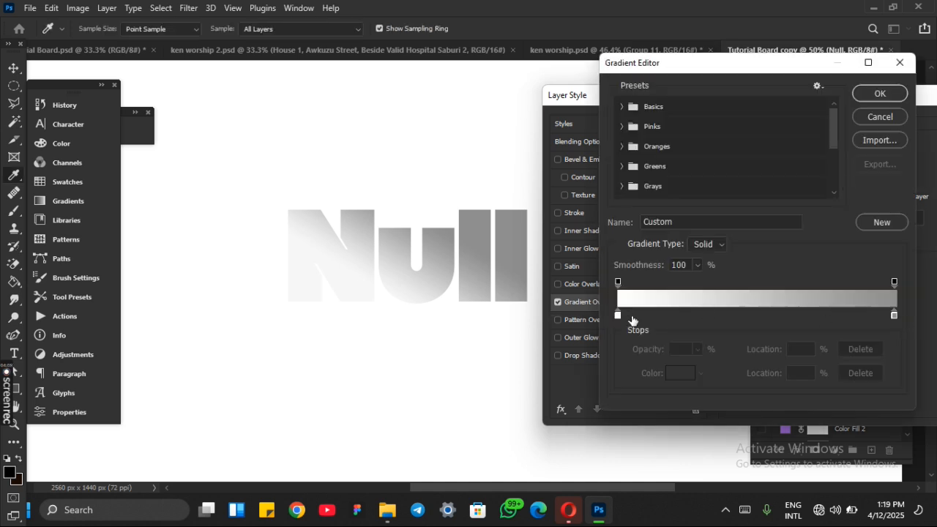
left_click_drag(618, 316, 624, 322)
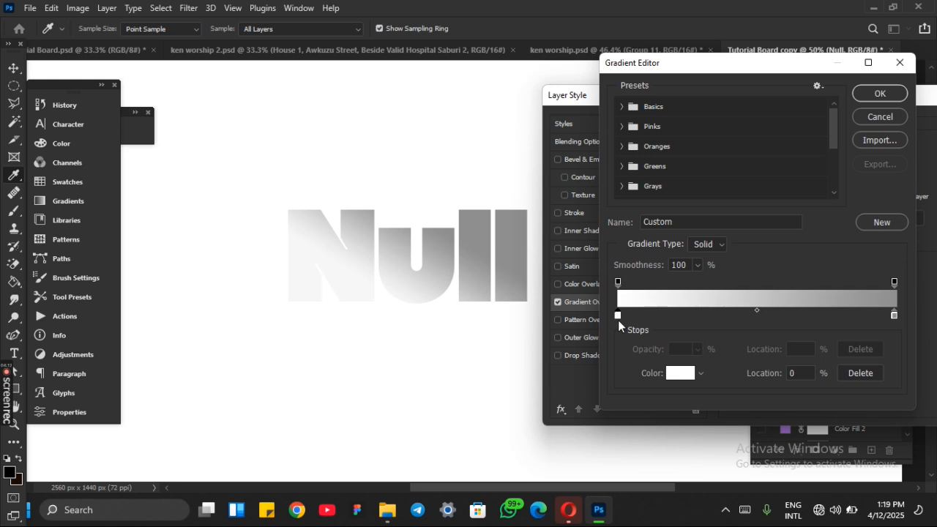
left_click(894, 316)
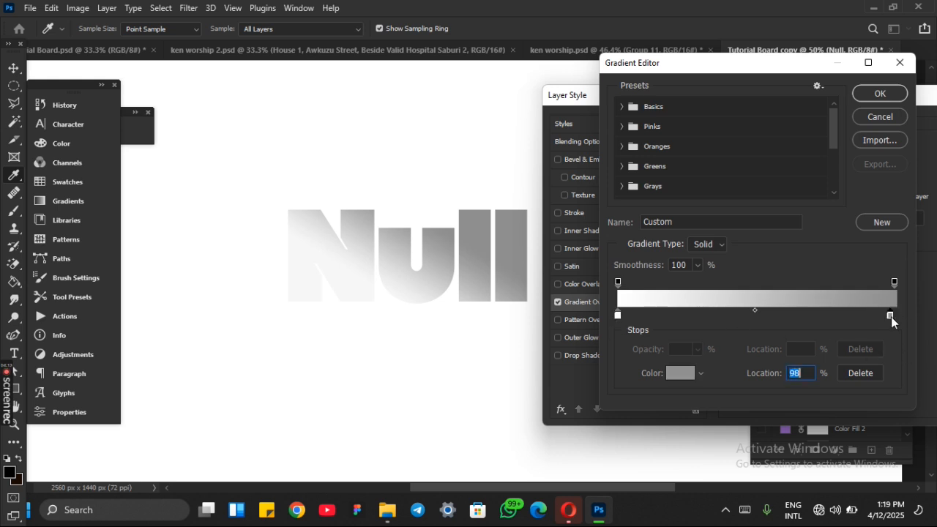
left_click(681, 375)
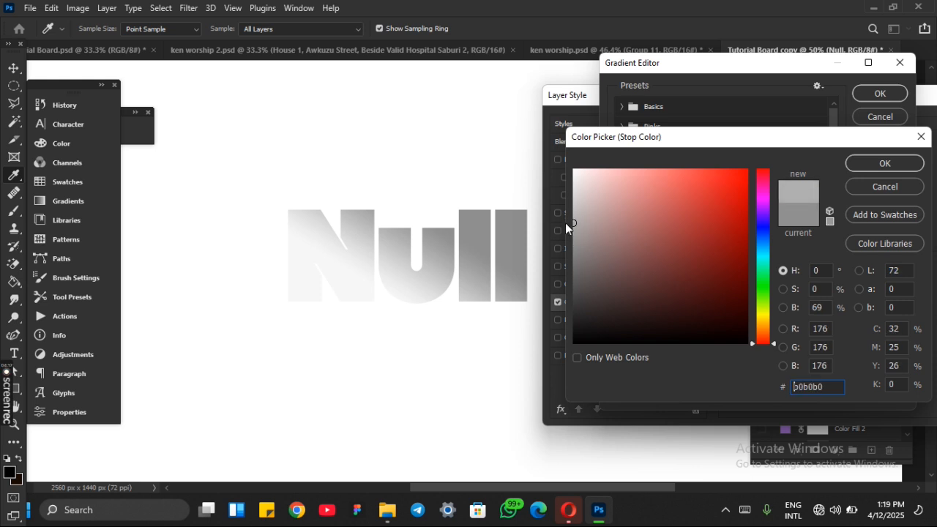
left_click(871, 163)
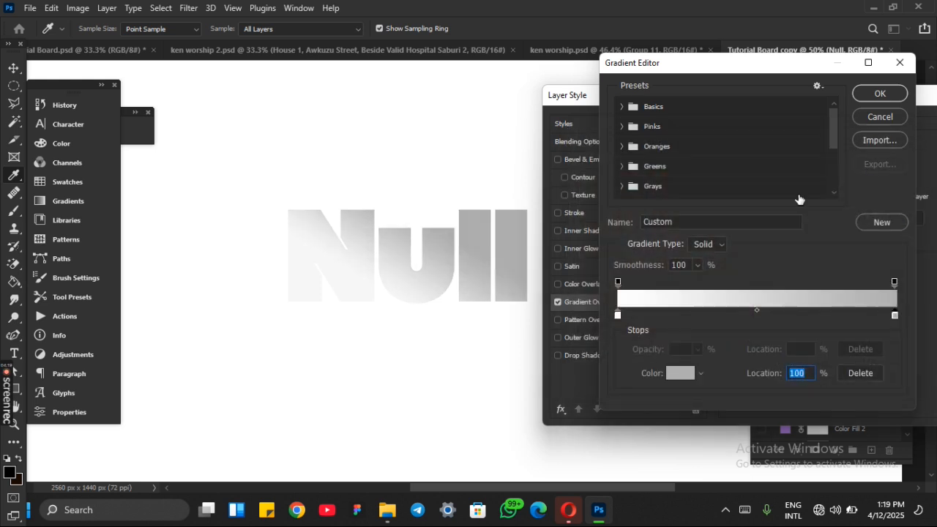
left_click(872, 95)
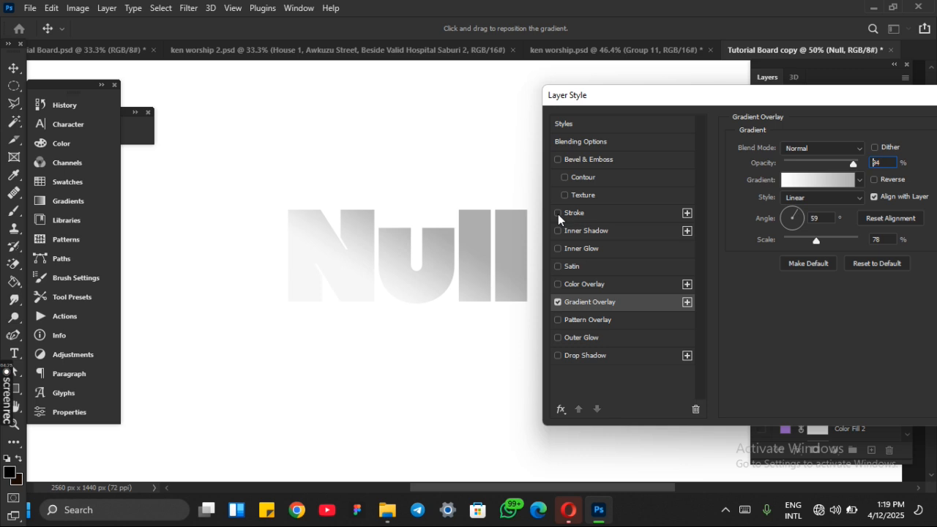
Step: Add a white 1 px outside stroke to the Null text and show the dark Color Fill 1 layer
left_click(590, 215)
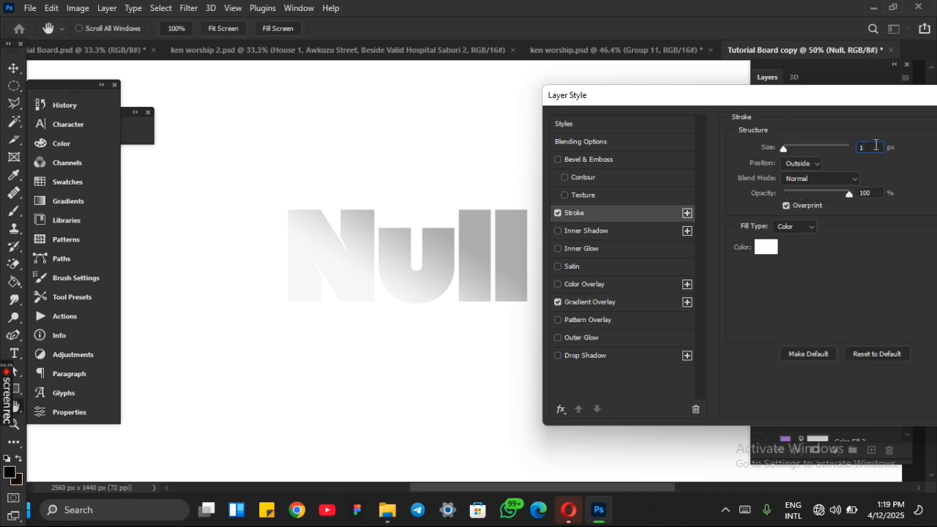
key("Return")
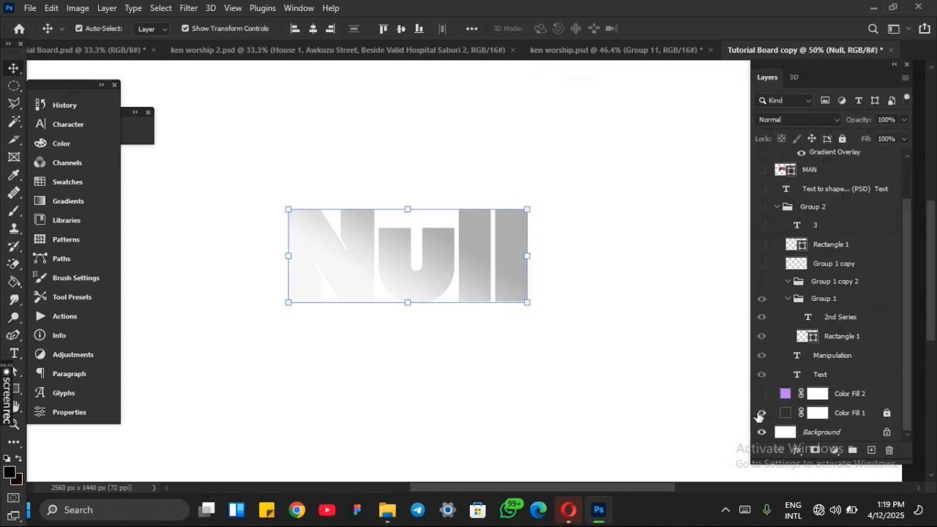
left_click(760, 415)
left_click(643, 382)
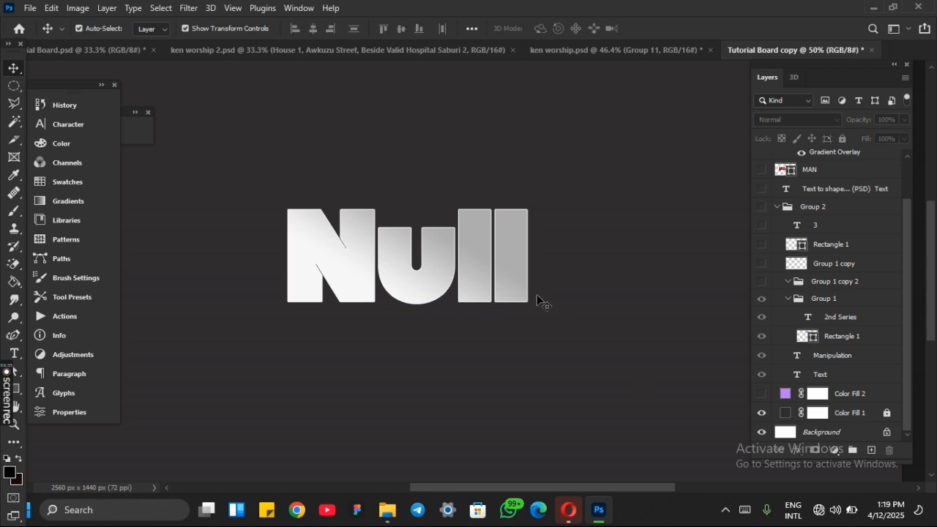
Step: Reposition the Null text slightly on the dark canvas
scroll(538, 298, "left", 1)
scroll(539, 302, "right", 3)
scroll(539, 300, "left", 5)
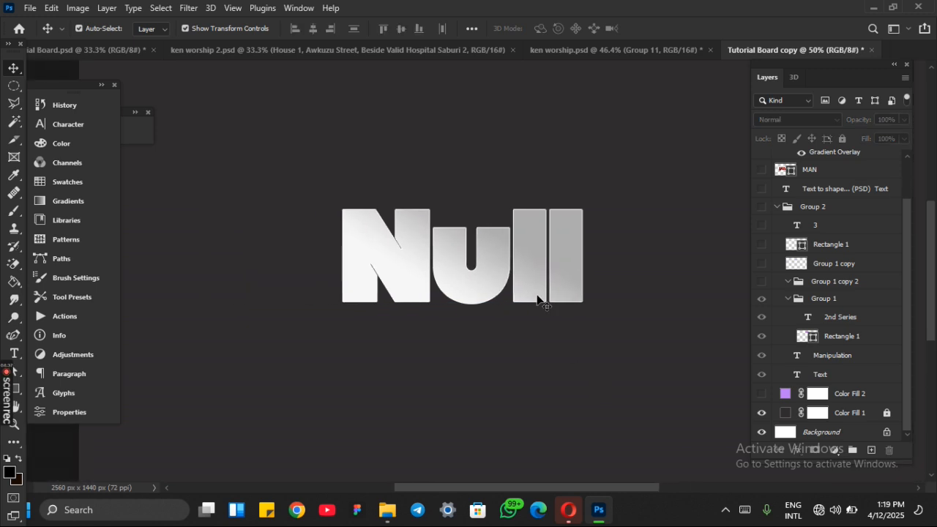
left_click_drag(527, 291, 557, 292)
scroll(544, 293, "right", 2)
scroll(544, 293, "left", 1)
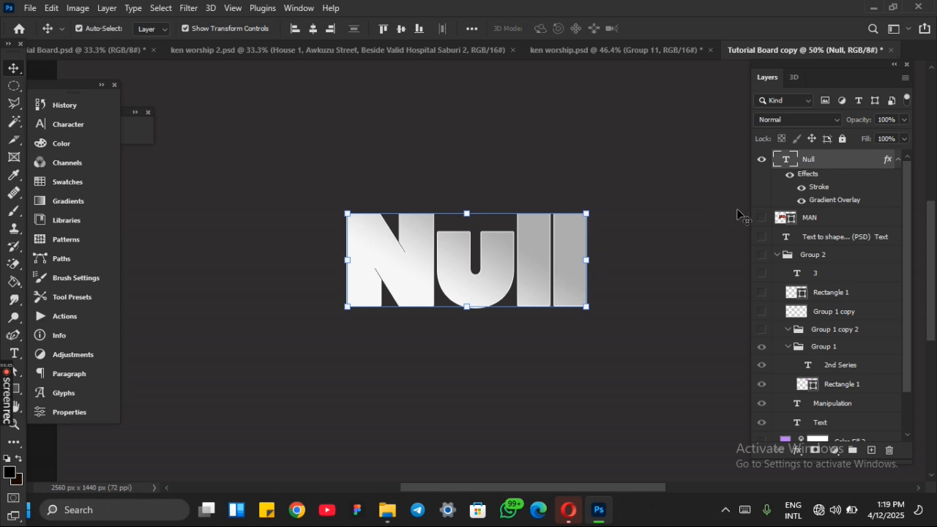
mouse_move(545, 256)
left_mouse_down()
mouse_move(511, 256)
mouse_move(530, 257)
left_mouse_up()
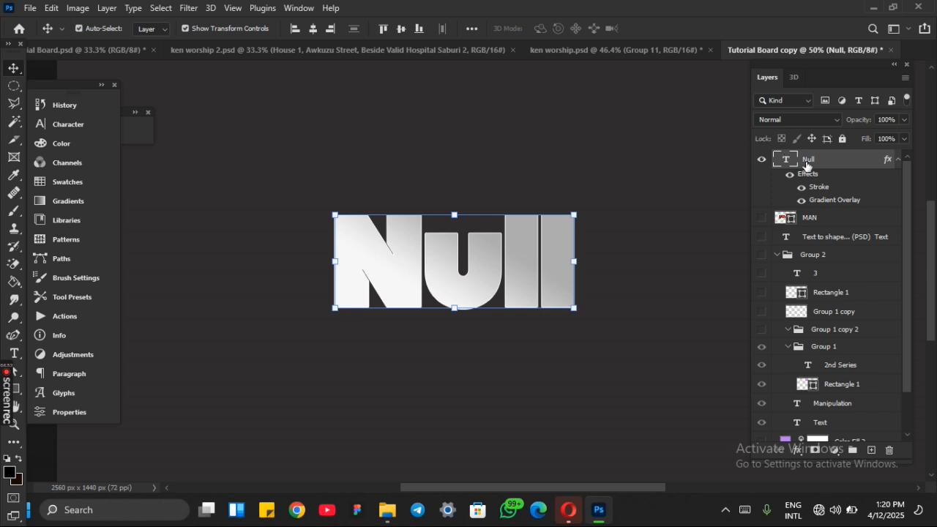
Step: Duplicate the Null layer, hiding the original layer and the gradient overlay of the copy
key("ctrl+j")
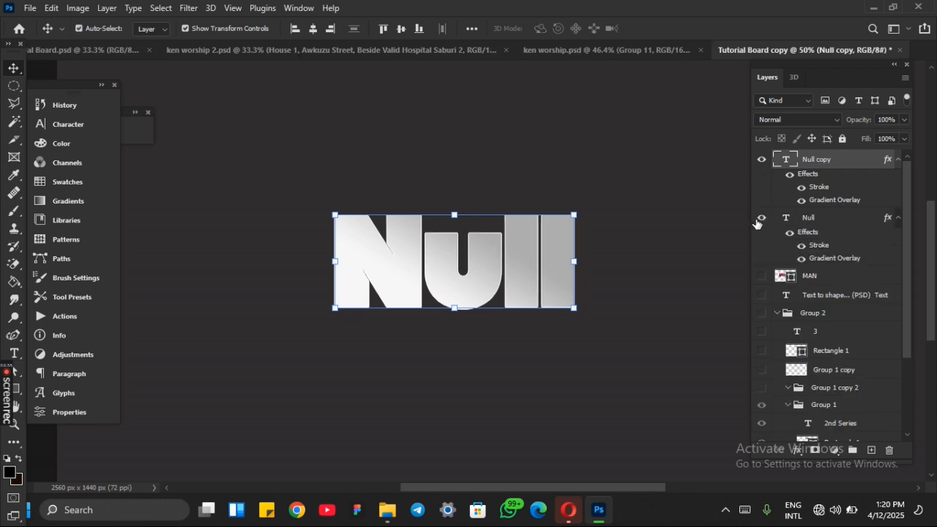
left_click(801, 199)
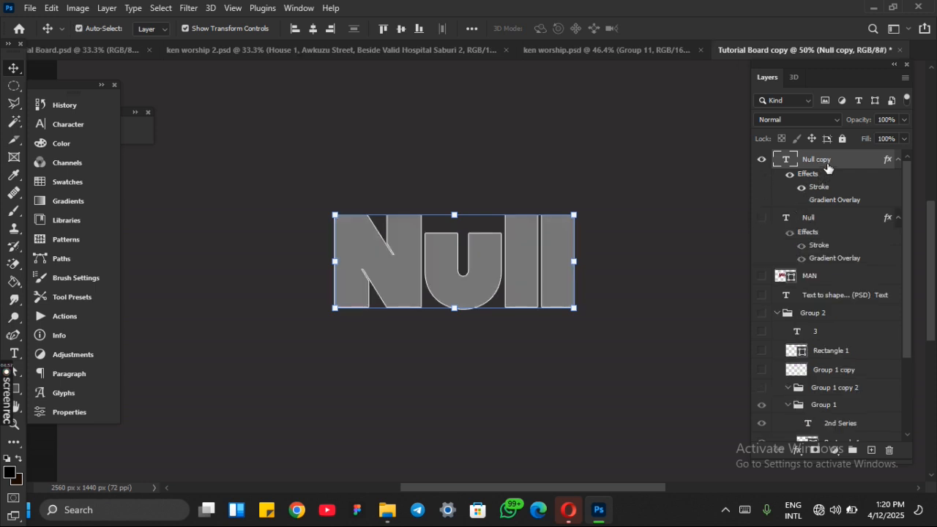
right_click(857, 164)
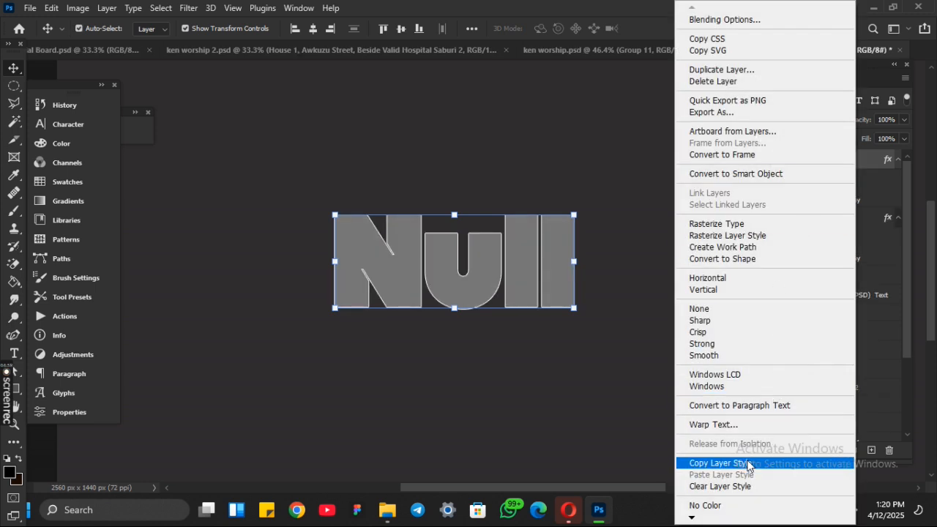